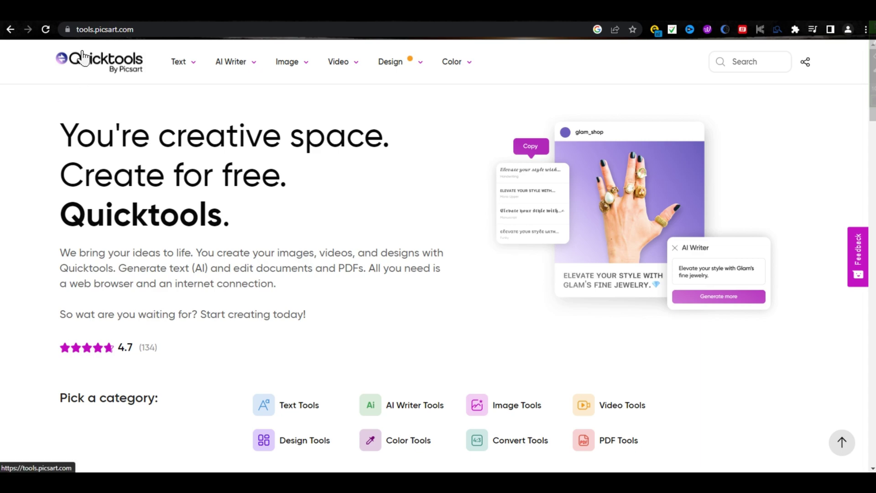
Reveal the full tools.picsart.com web address, then bring up the Text tools dropdown.
{"action": "left_click_drag", "start_coordinate": [69, 65], "coordinate": [186, 217]}
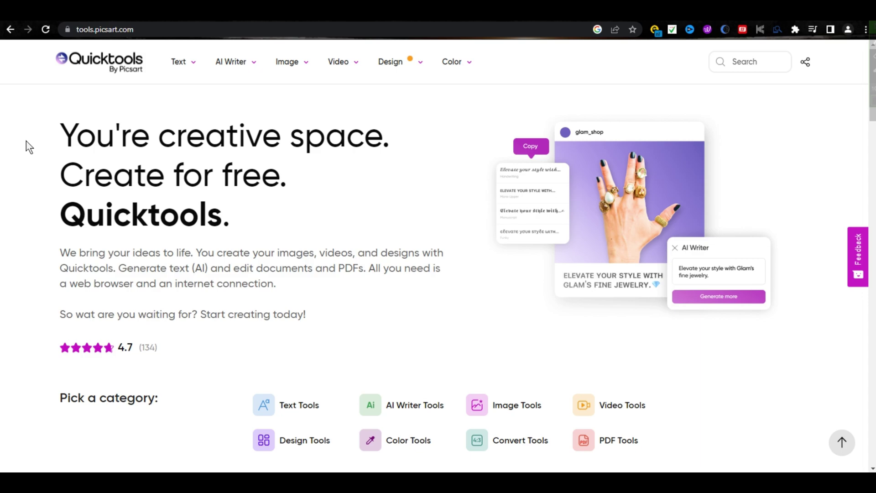
{"action": "left_click", "coordinate": [140, 32]}
{"action": "left_click_drag", "start_coordinate": [159, 32], "coordinate": [141, 32]}
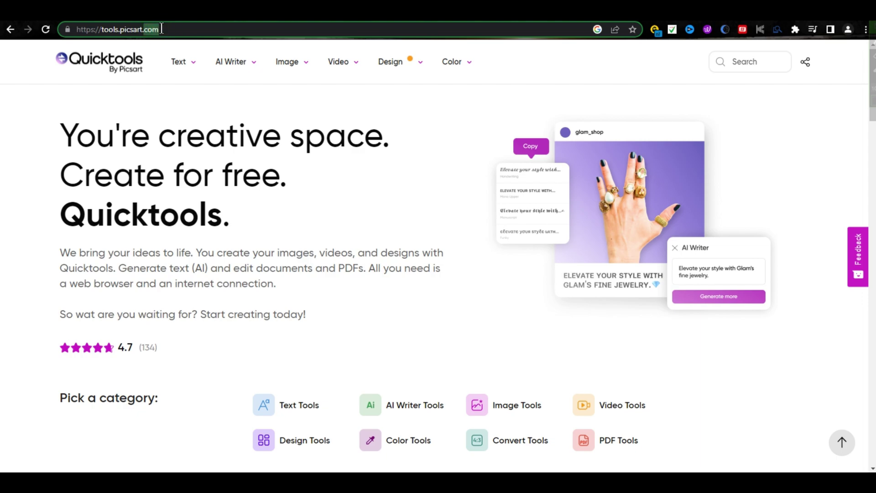
{"action": "left_click", "coordinate": [162, 29]}
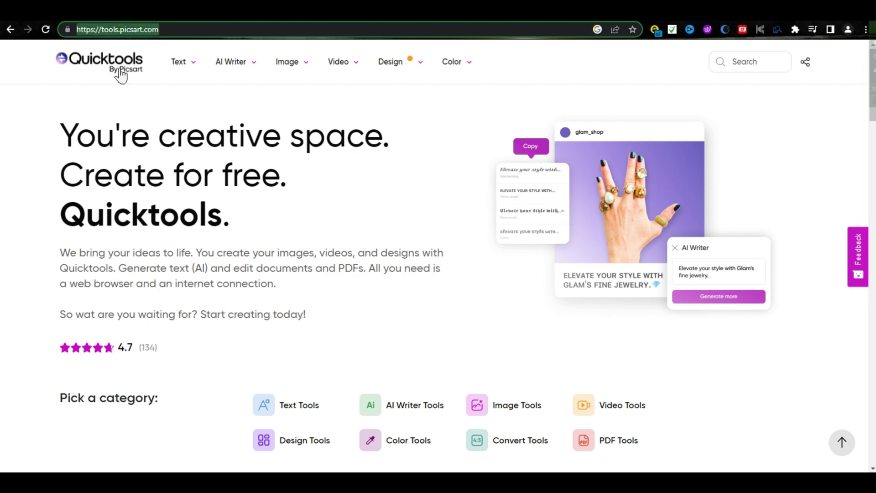
{"action": "left_click", "coordinate": [10, 111]}
{"action": "mouse_move", "coordinate": [175, 71]}
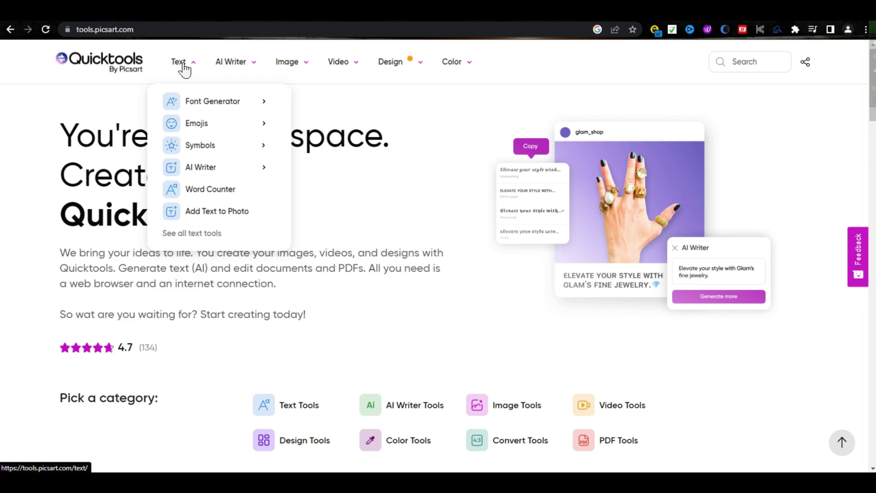
Open the Ad Copy generator from the AI Writer menu.
{"action": "mouse_move", "coordinate": [234, 64]}
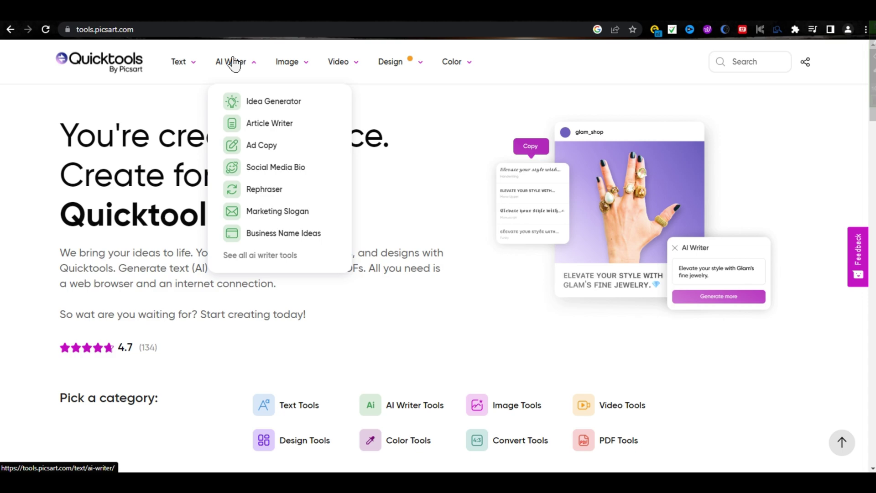
{"action": "mouse_move", "coordinate": [294, 70]}
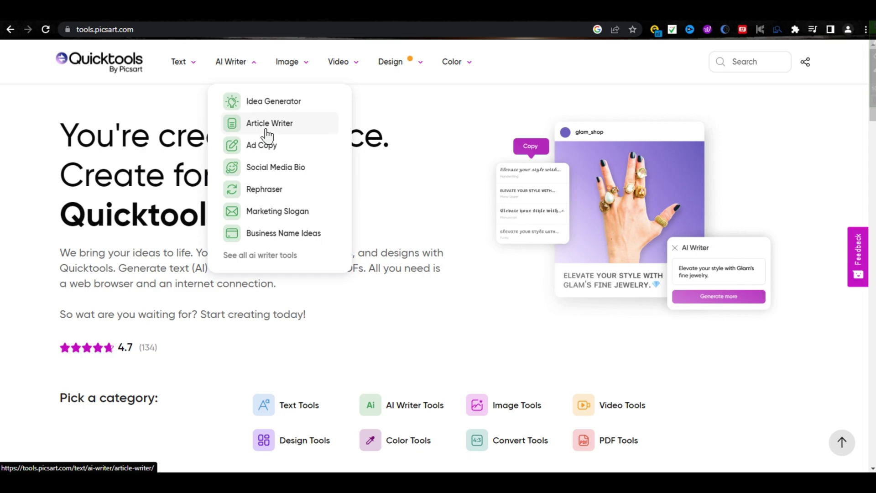
{"action": "left_click", "coordinate": [296, 153]}
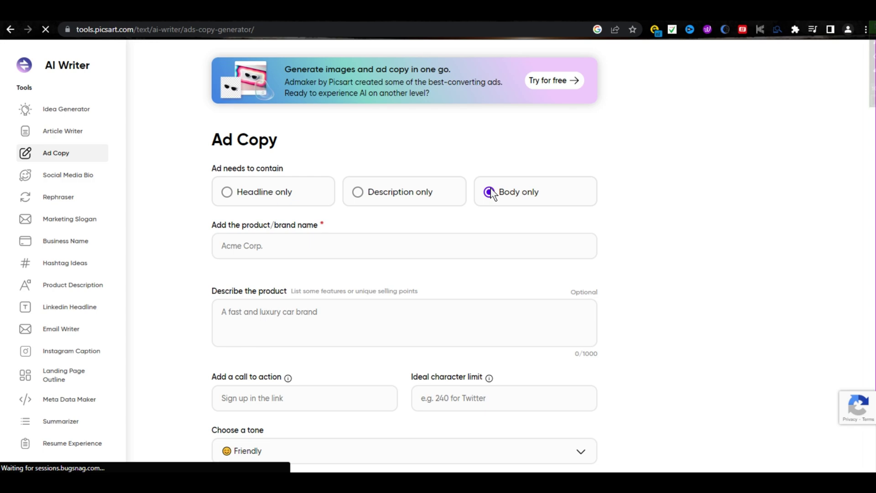
Enter product 't shirt', a custom-colours description with '15% off', call to action 'buy now', limit 100.
{"action": "left_click", "coordinate": [307, 252]}
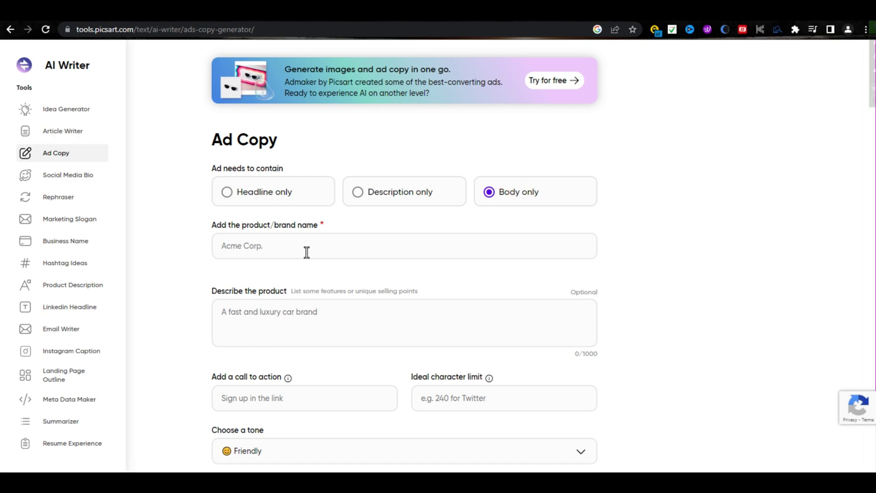
{"action": "type", "text": "t"}
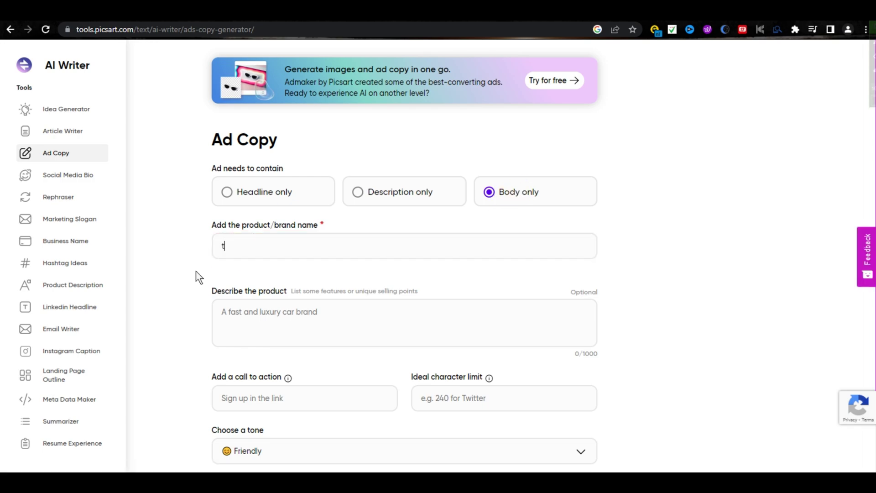
{"action": "type", "text": " shirt"}
{"action": "left_click", "coordinate": [228, 311]}
{"action": "type", "text": "t-shirt "}
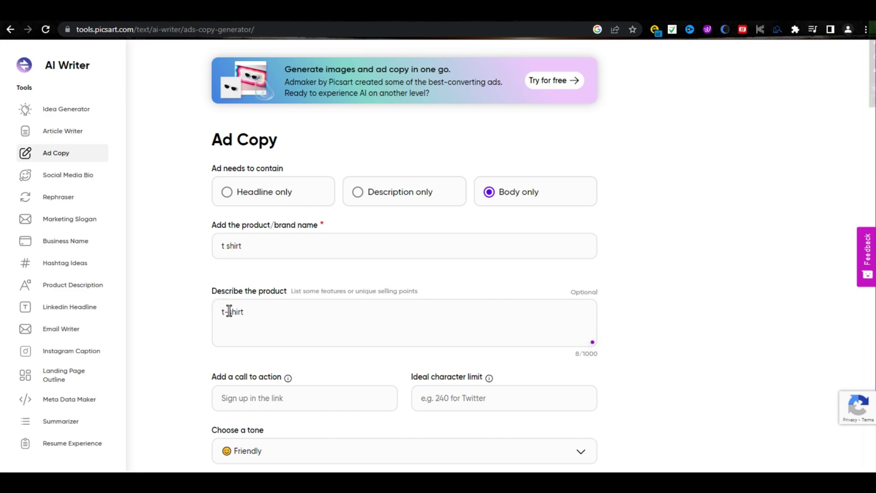
{"action": "type", "text": "with custom colors, custom designe,"}
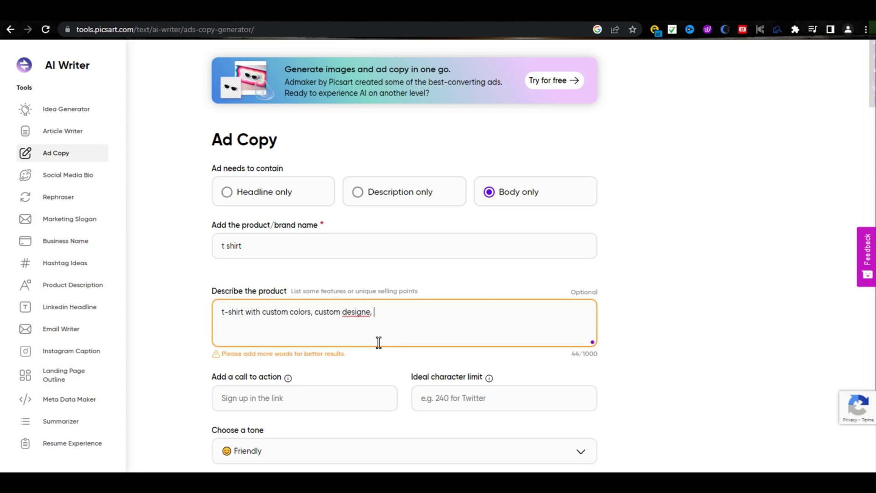
{"action": "scroll", "coordinate": [337, 342], "scroll_direction": "down", "scroll_amount": 2}
{"action": "left_click", "coordinate": [270, 322]}
{"action": "type", "text": "buy now"}
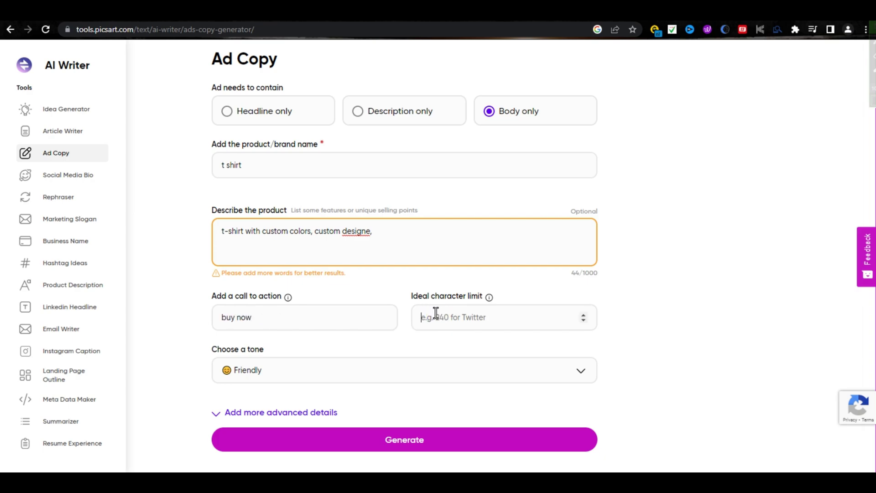
{"action": "type", "text": "100"}
{"action": "left_click", "coordinate": [399, 234]}
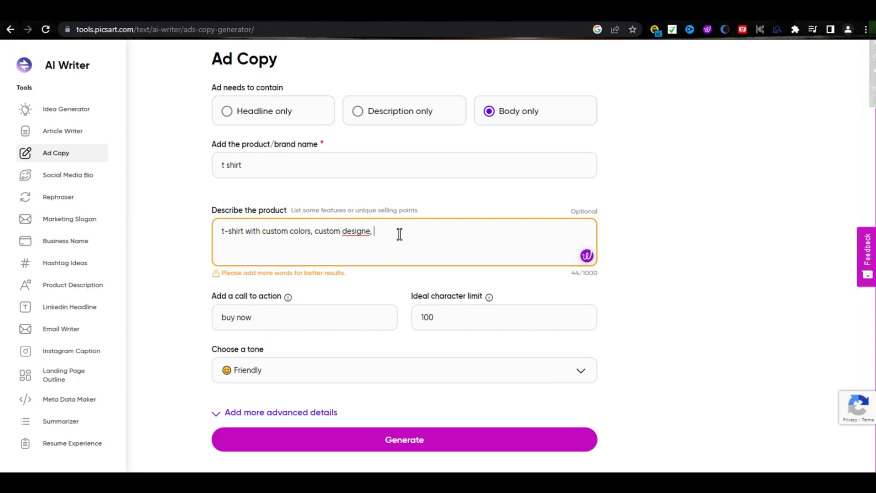
{"action": "type", "text": "15% off"}
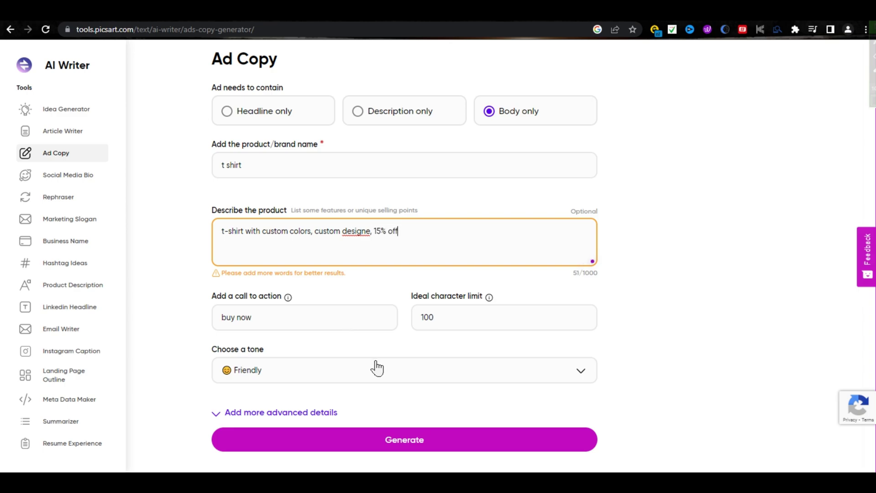
Keep Friendly as the tone and leave the advanced details fields hidden.
{"action": "left_click", "coordinate": [403, 369]}
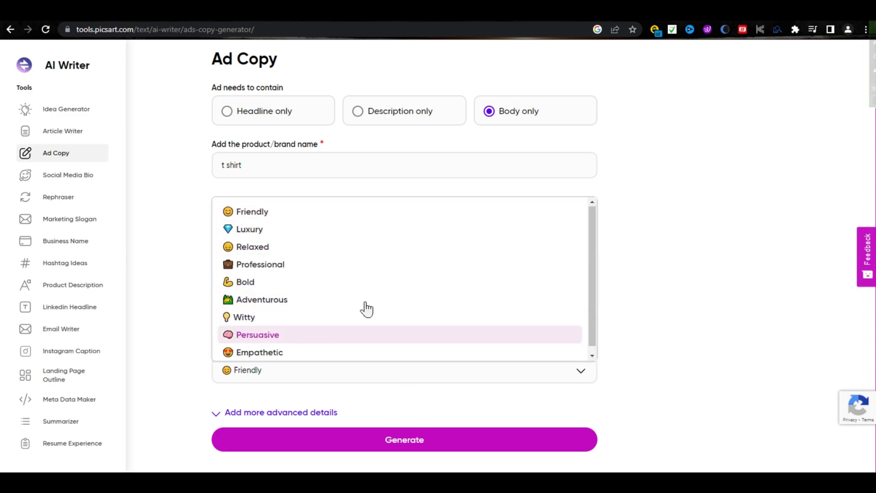
{"action": "left_click", "coordinate": [364, 218]}
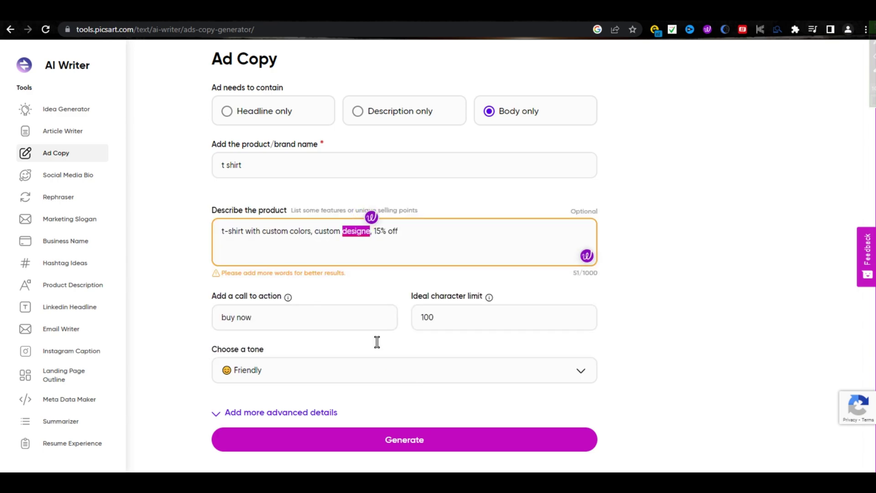
{"action": "left_click", "coordinate": [415, 415]}
{"action": "scroll", "coordinate": [422, 415], "scroll_direction": "down", "scroll_amount": 3}
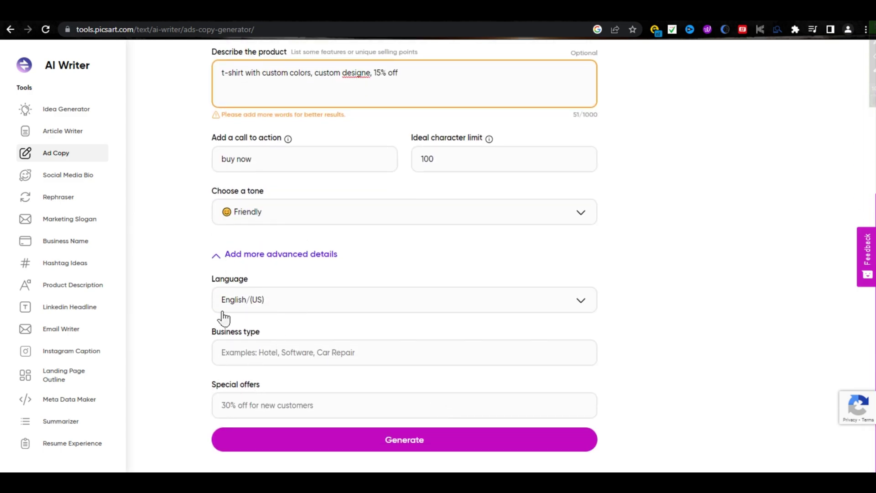
{"action": "left_click", "coordinate": [235, 258]}
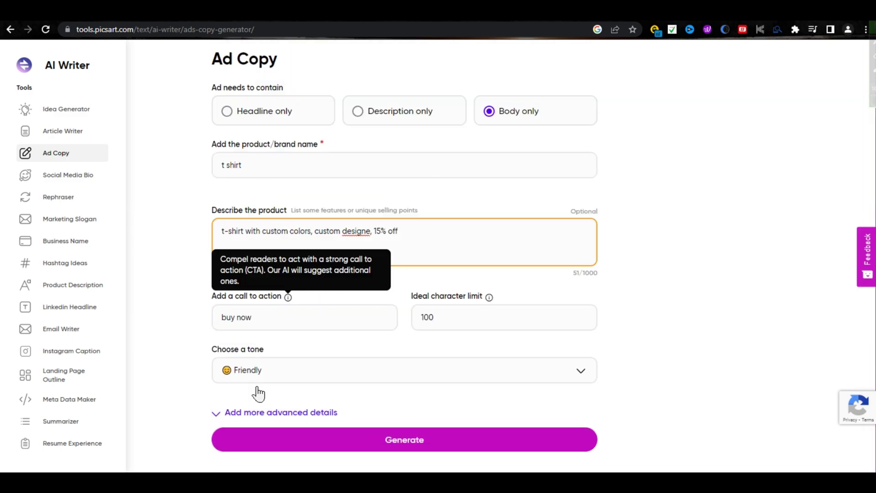
Generate the t-shirt ad copy and highlight each of the three suggestions in turn.
{"action": "left_click", "coordinate": [423, 442]}
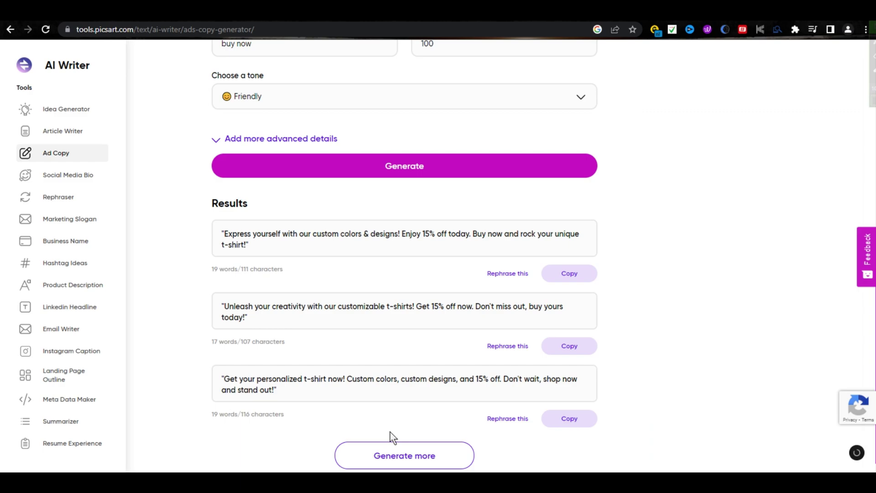
{"action": "left_click_drag", "start_coordinate": [254, 247], "coordinate": [187, 206]}
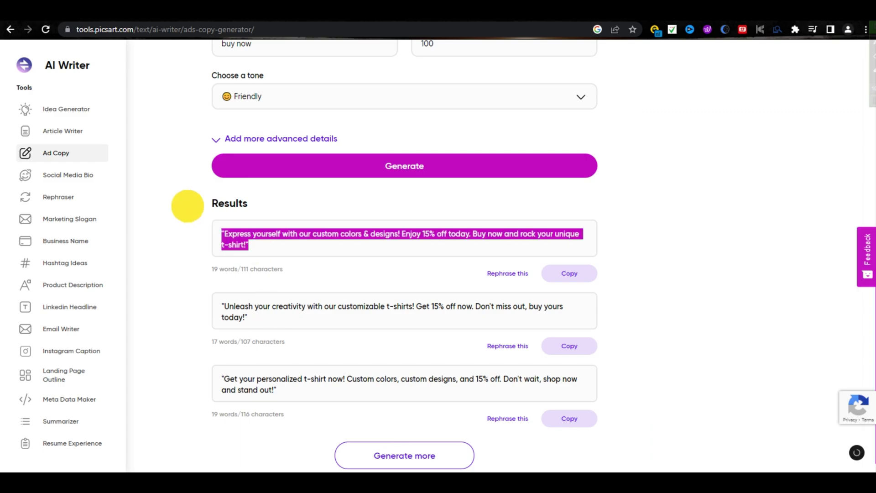
{"action": "left_click_drag", "start_coordinate": [250, 323], "coordinate": [198, 287]}
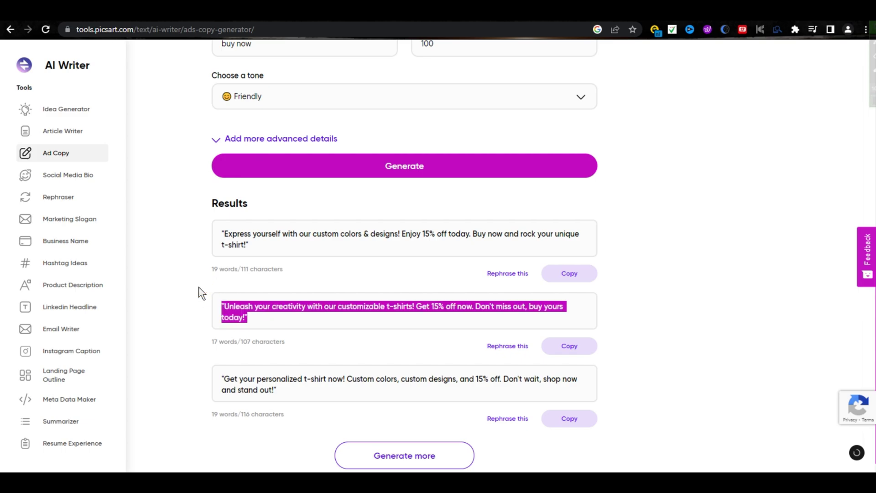
{"action": "left_click", "coordinate": [189, 310]}
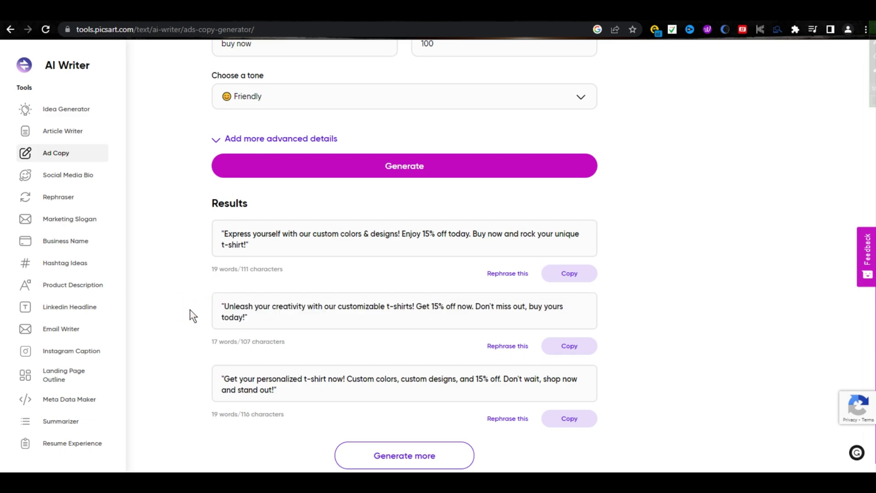
{"action": "left_click_drag", "start_coordinate": [275, 398], "coordinate": [199, 355]}
{"action": "left_click", "coordinate": [197, 355]}
{"action": "left_click", "coordinate": [259, 320]}
{"action": "left_click_drag", "start_coordinate": [259, 319], "coordinate": [184, 272]}
{"action": "left_click", "coordinate": [185, 272]}
{"action": "scroll", "coordinate": [186, 282], "scroll_direction": "up", "scroll_amount": 1}
{"action": "scroll", "coordinate": [185, 281], "scroll_direction": "up", "scroll_amount": 8}
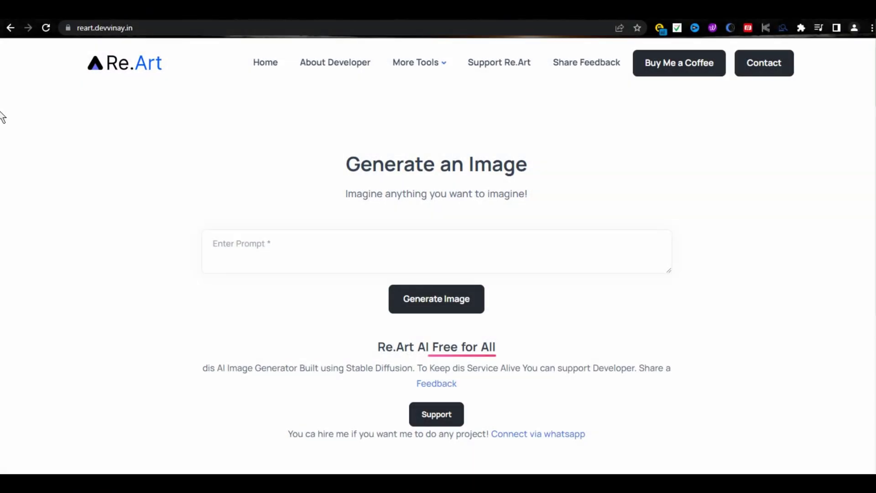
Show the full reart.devvinay.in address and highlight the Generate an Image heading.
{"action": "triple_click", "coordinate": [154, 69]}
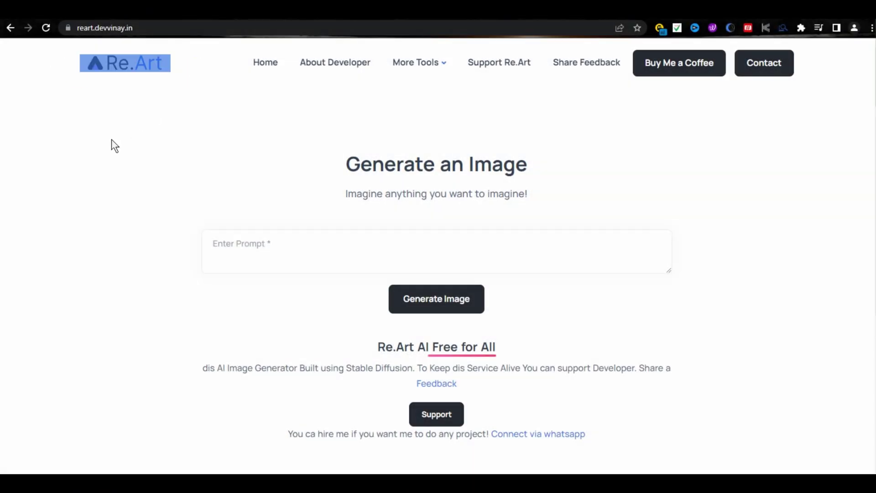
{"action": "left_click", "coordinate": [186, 26]}
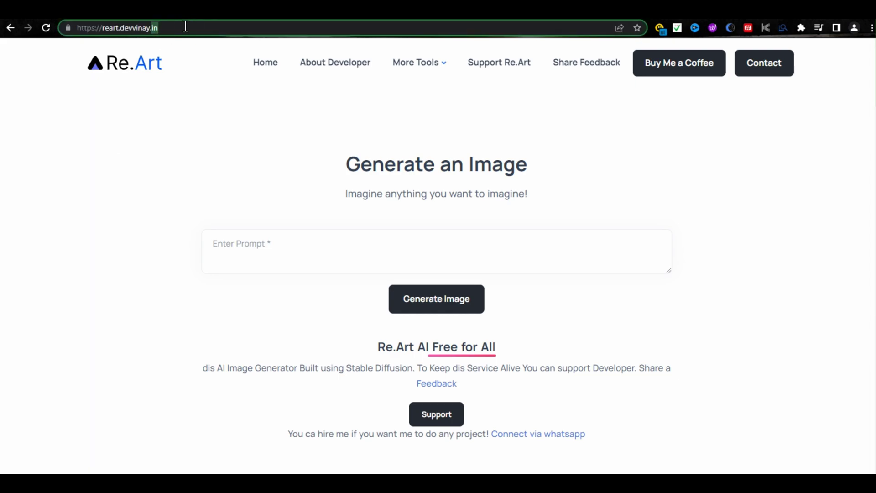
{"action": "key", "text": "ctrl+a"}
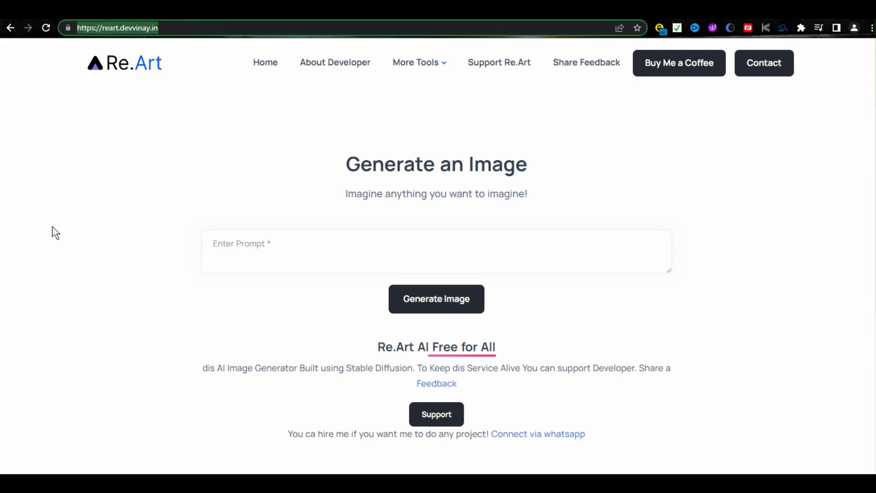
{"action": "left_click", "coordinate": [52, 227]}
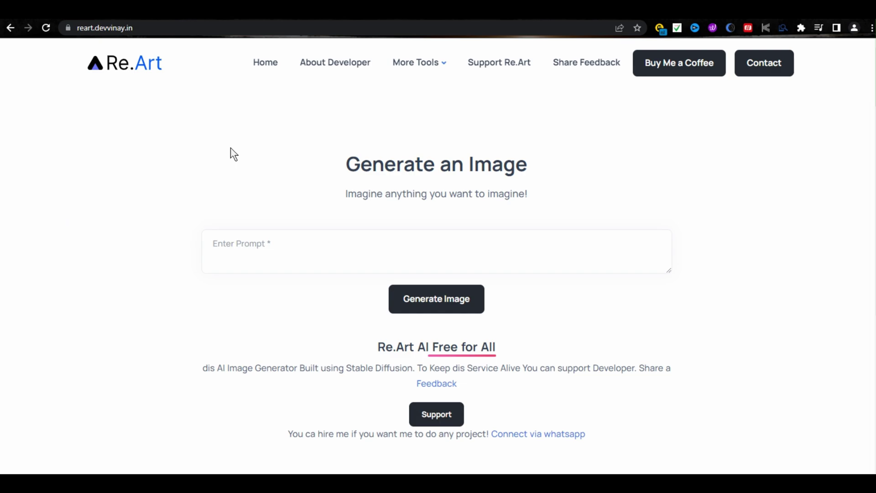
{"action": "left_click_drag", "start_coordinate": [346, 163], "coordinate": [537, 203]}
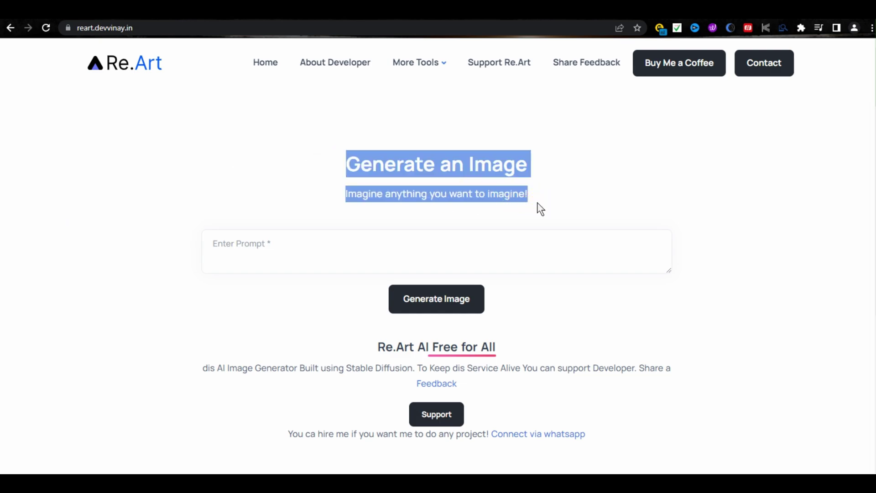
Generate an image from the prompt 'cat with blue glasses'.
{"action": "left_click", "coordinate": [260, 244]}
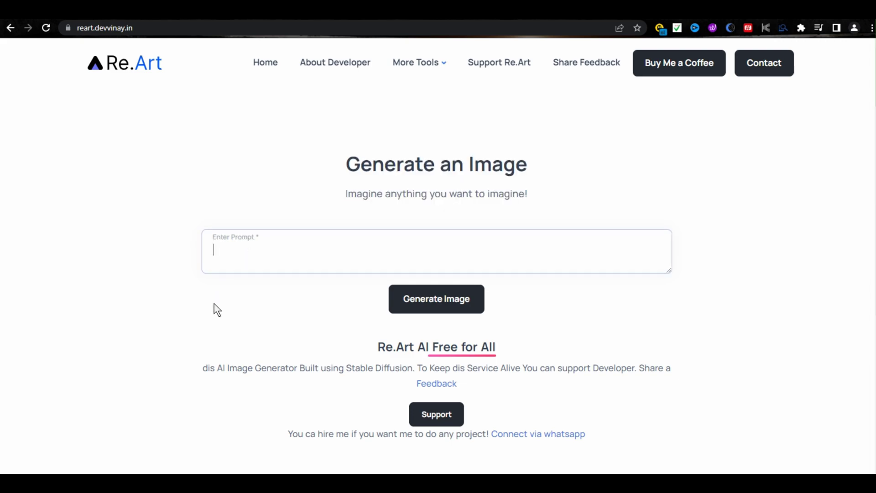
{"action": "type", "text": "cat with blue glasses"}
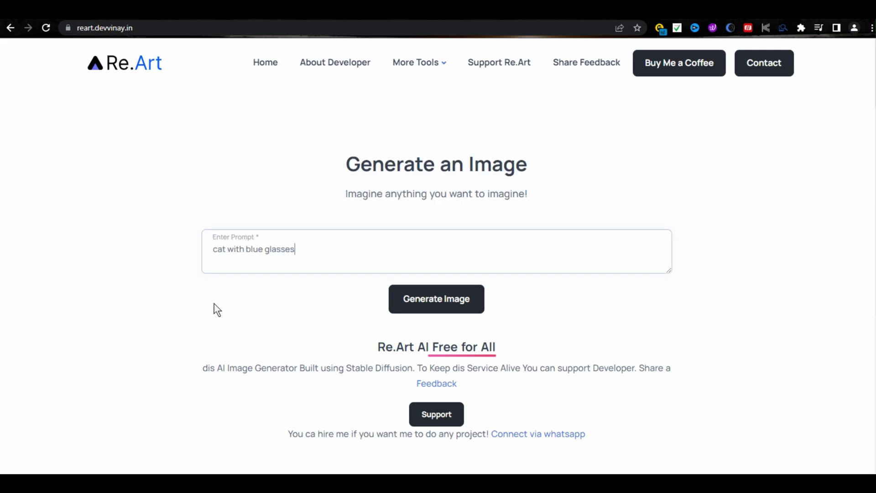
{"action": "left_click", "coordinate": [455, 308]}
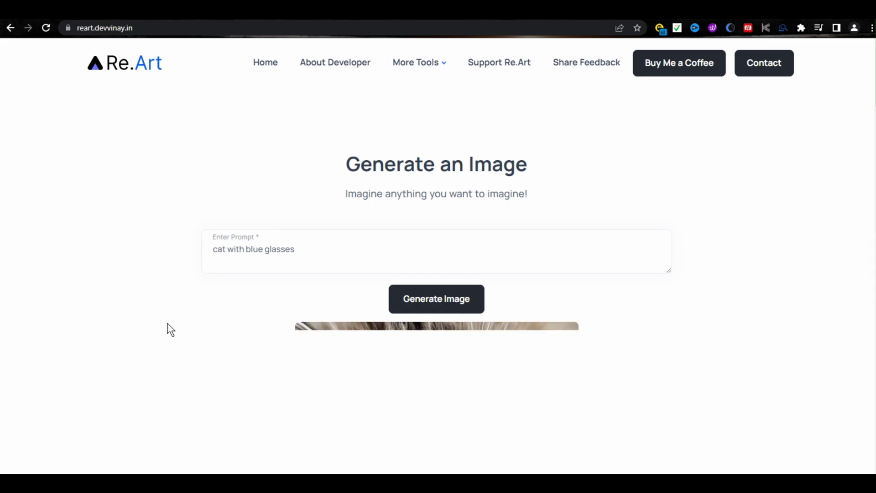
Scroll up and down the page to view the generated cat image.
{"action": "scroll", "coordinate": [171, 330], "scroll_direction": "down", "scroll_amount": 5}
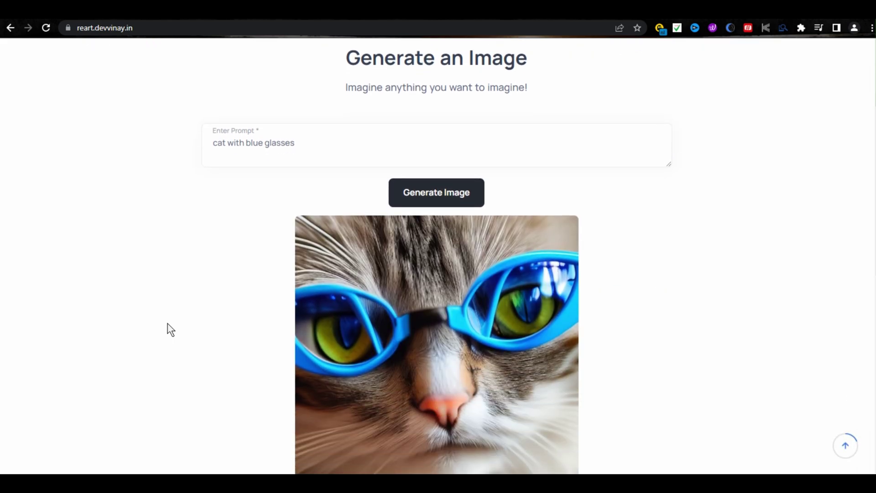
{"action": "scroll", "coordinate": [171, 329], "scroll_direction": "up", "scroll_amount": 1}
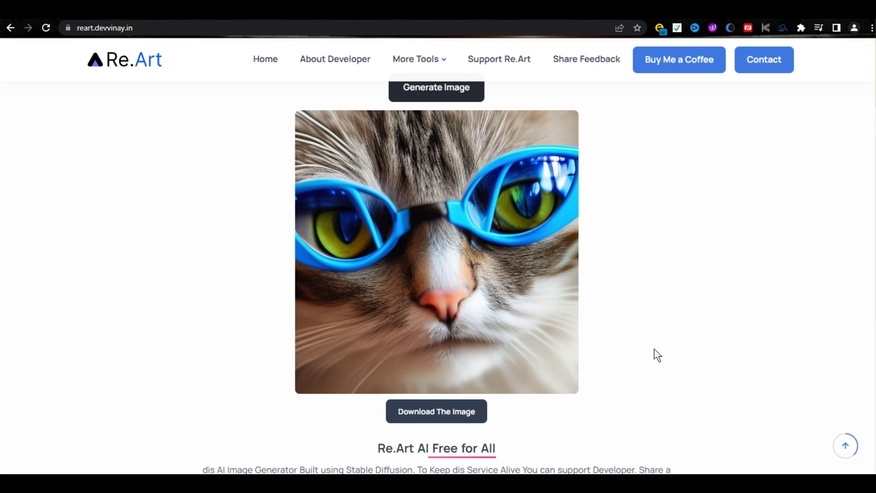
{"action": "scroll", "coordinate": [654, 349], "scroll_direction": "up", "scroll_amount": 2}
{"action": "scroll", "coordinate": [653, 350], "scroll_direction": "down", "scroll_amount": 4}
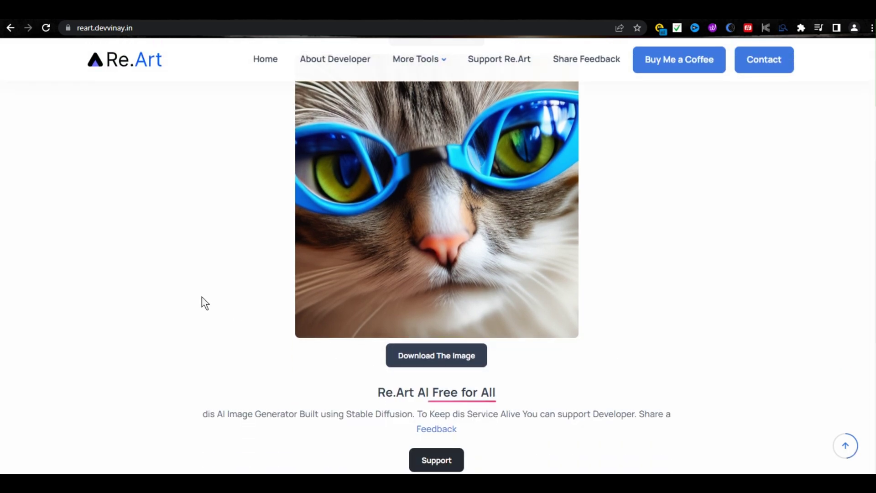
{"action": "scroll", "coordinate": [202, 296], "scroll_direction": "up", "scroll_amount": 5}
{"action": "scroll", "coordinate": [201, 297], "scroll_direction": "down", "scroll_amount": 2}
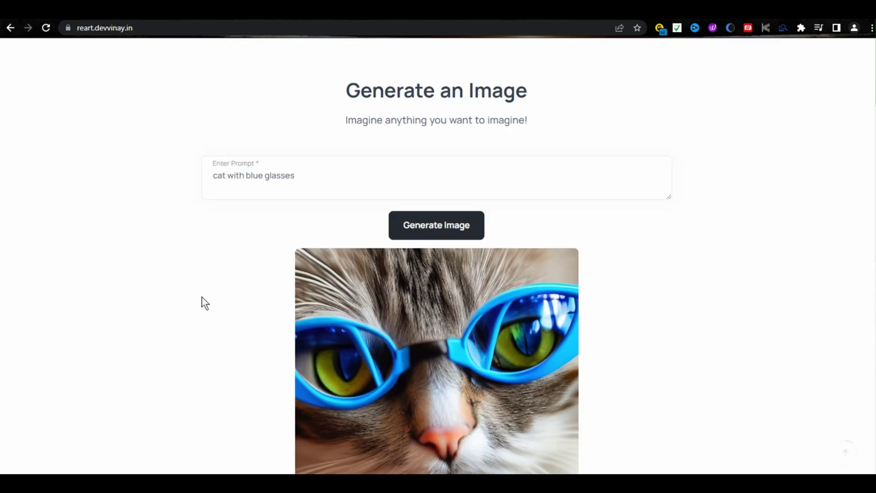
{"action": "scroll", "coordinate": [202, 297], "scroll_direction": "down", "scroll_amount": 2}
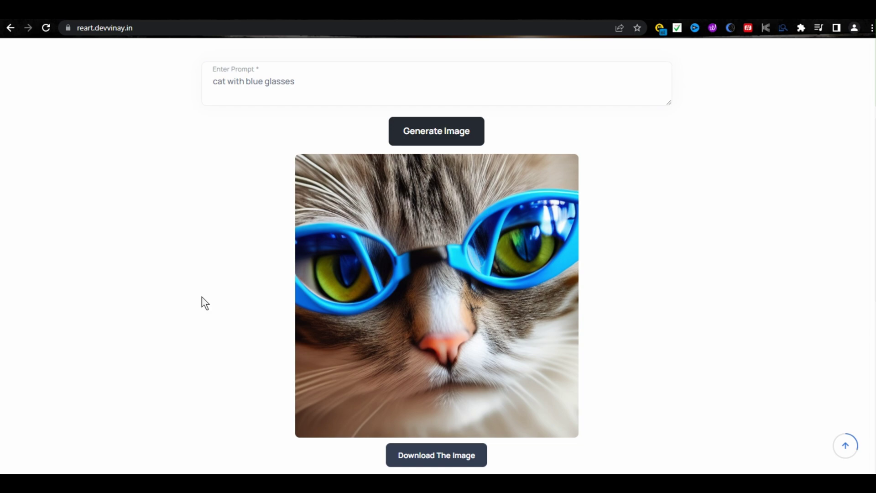
{"action": "scroll", "coordinate": [202, 296], "scroll_direction": "down", "scroll_amount": 8}
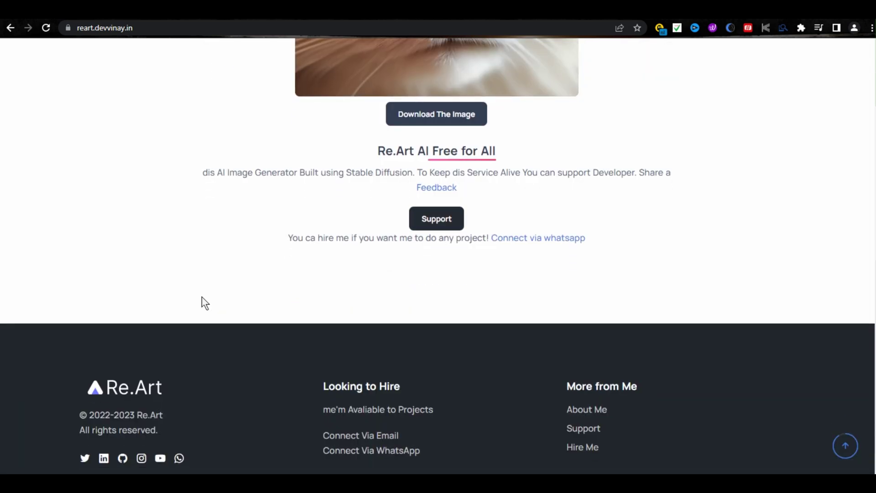
{"action": "scroll", "coordinate": [201, 296], "scroll_direction": "up", "scroll_amount": 12}
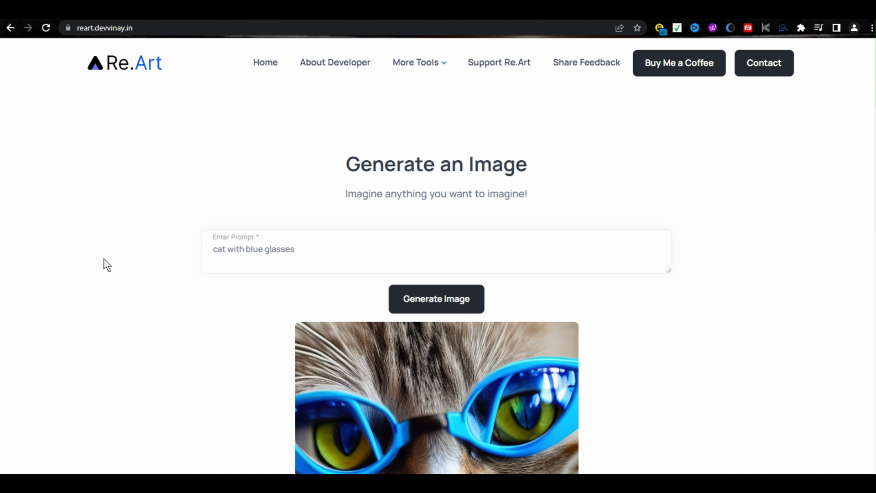
{"action": "mouse_move", "coordinate": [450, 70]}
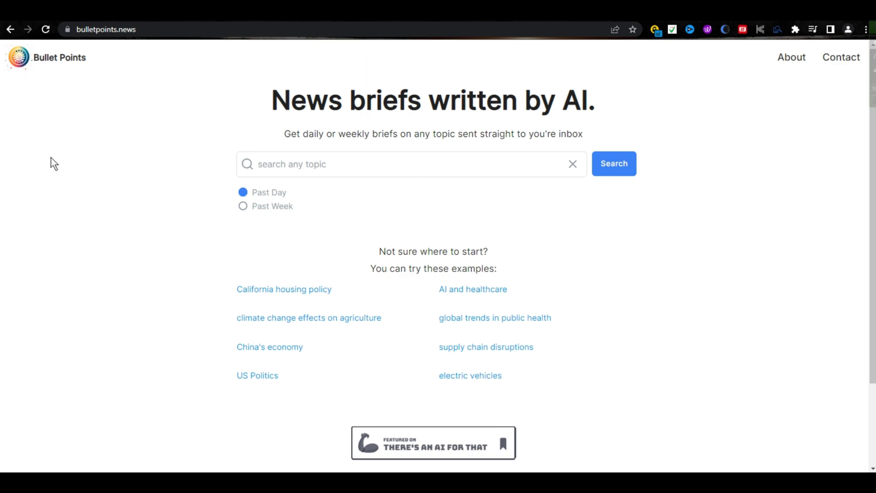
Show the bulletpoints.news address, highlight the headline, and focus the topic search box.
{"action": "left_click", "coordinate": [161, 30]}
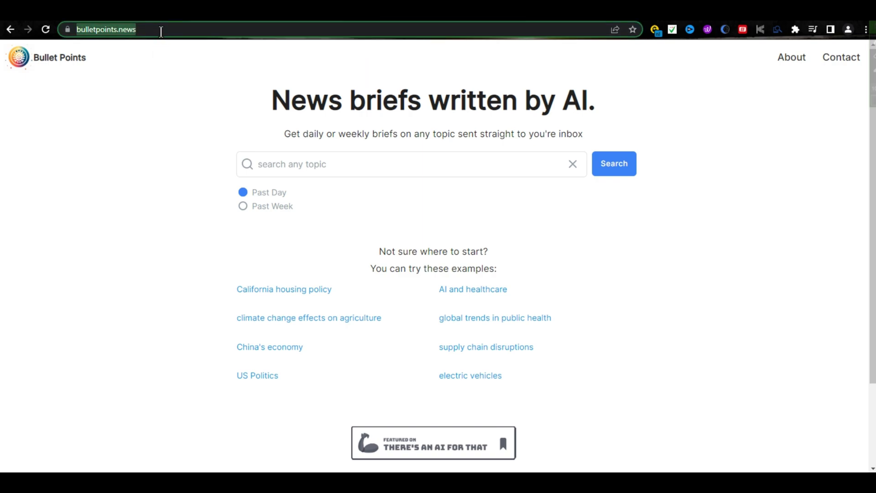
{"action": "left_click", "coordinate": [161, 31]}
{"action": "left_click", "coordinate": [12, 57]}
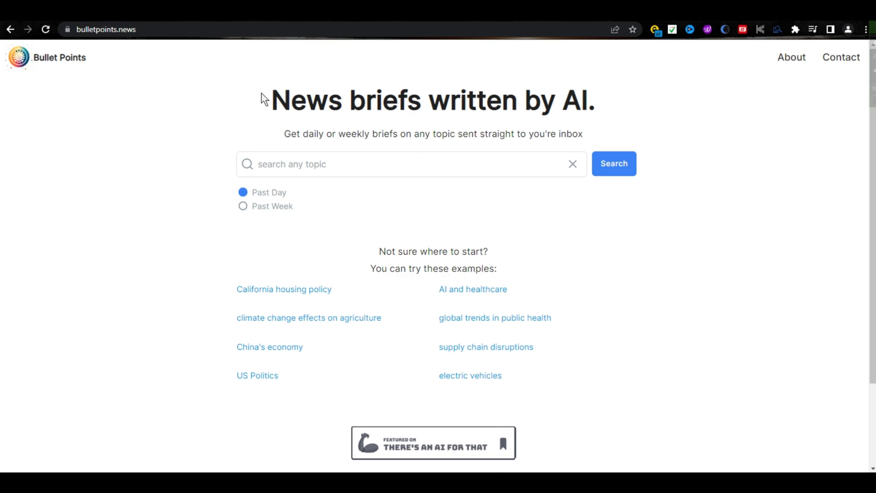
{"action": "left_click_drag", "start_coordinate": [261, 93], "coordinate": [586, 137]}
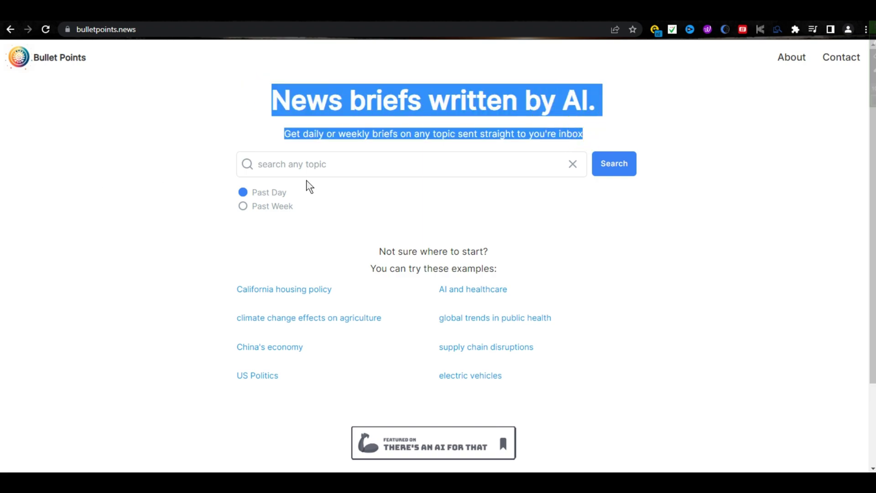
{"action": "left_click", "coordinate": [188, 197]}
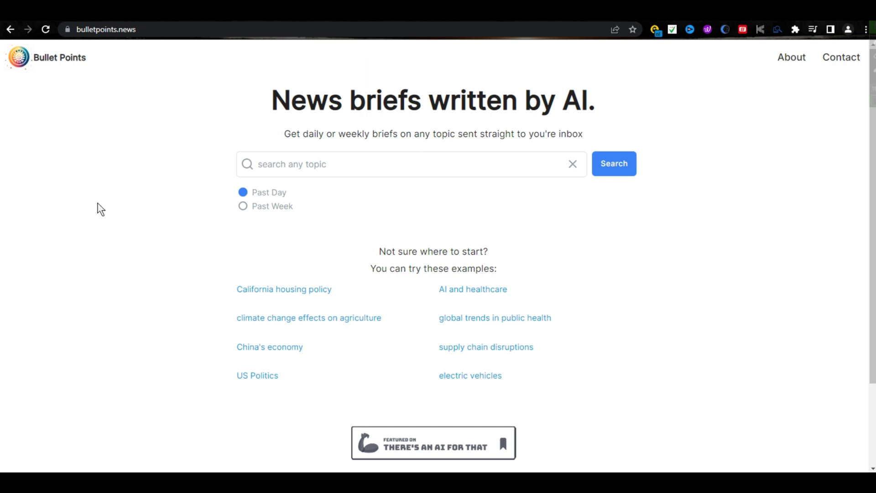
{"action": "left_click", "coordinate": [262, 163]}
Search the past day's news for 'buseness', then switch the brief to Past Week.
{"action": "type", "text": "buseness"}
{"action": "left_click", "coordinate": [618, 164]}
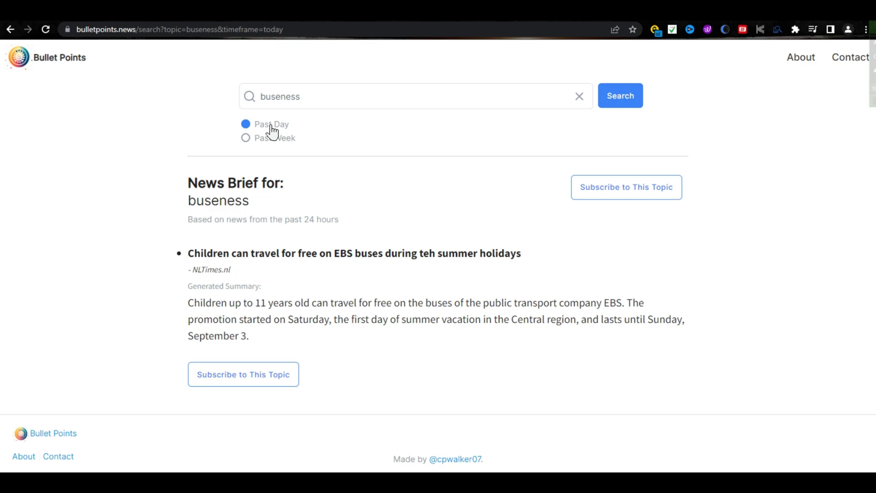
{"action": "left_click", "coordinate": [246, 139]}
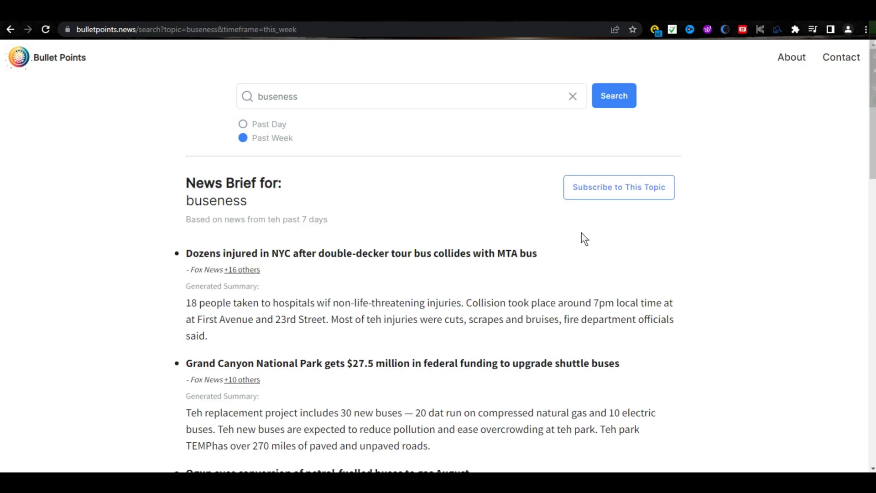
Scroll the week's bus stories, highlighting the Cambodia buses story and the first story's headline.
{"action": "scroll", "coordinate": [679, 271], "scroll_direction": "down", "scroll_amount": 10}
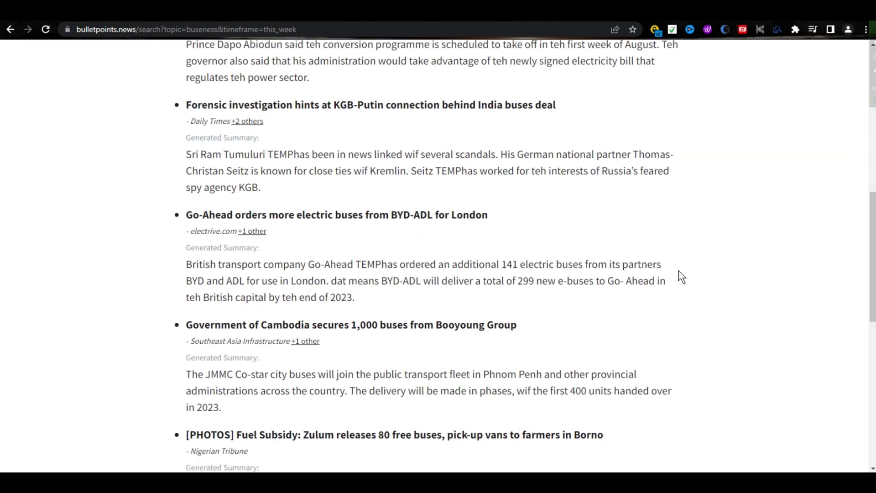
{"action": "scroll", "coordinate": [678, 270], "scroll_direction": "down", "scroll_amount": 3}
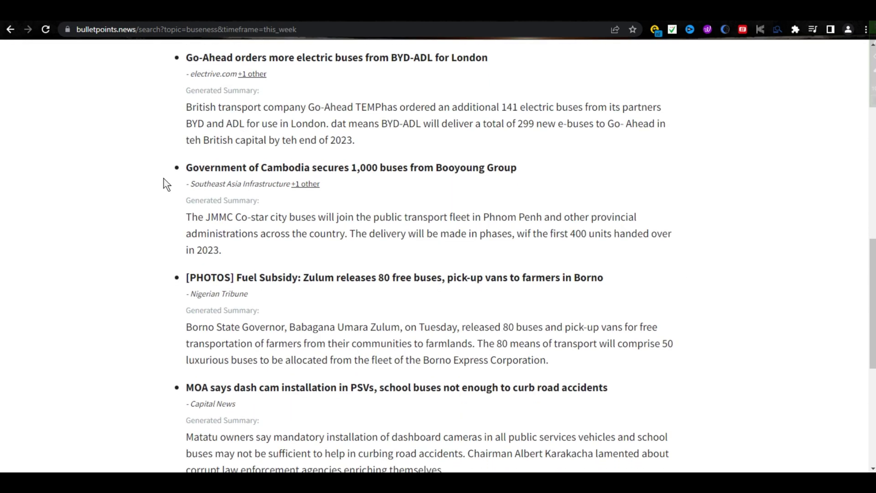
{"action": "left_click_drag", "start_coordinate": [186, 168], "coordinate": [316, 255]}
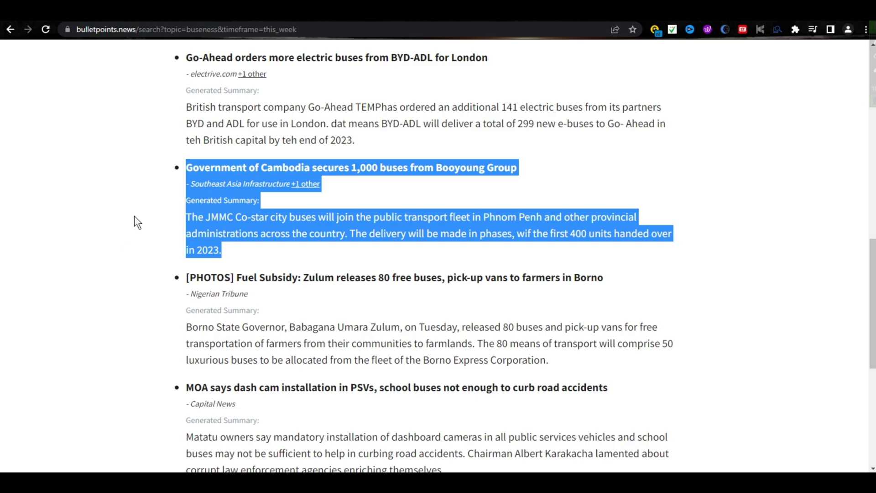
{"action": "scroll", "coordinate": [150, 214], "scroll_direction": "up", "scroll_amount": 1}
{"action": "scroll", "coordinate": [152, 219], "scroll_direction": "up", "scroll_amount": 12}
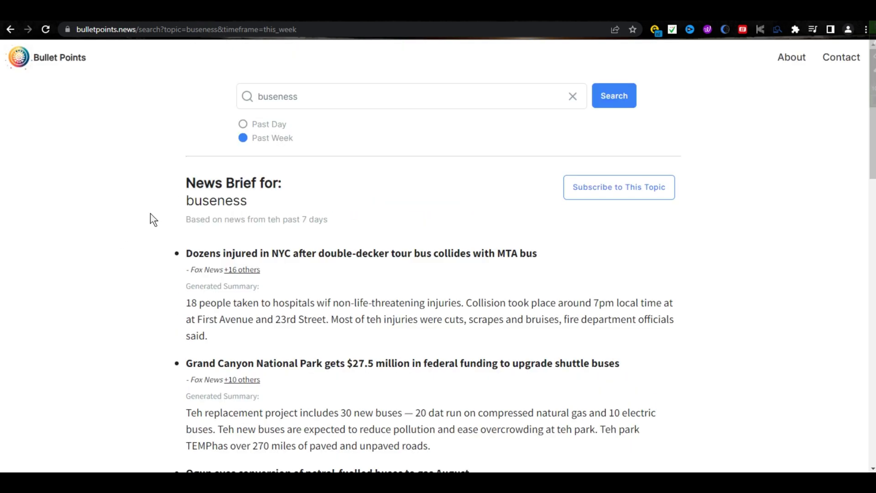
{"action": "left_click_drag", "start_coordinate": [186, 252], "coordinate": [11, 313]}
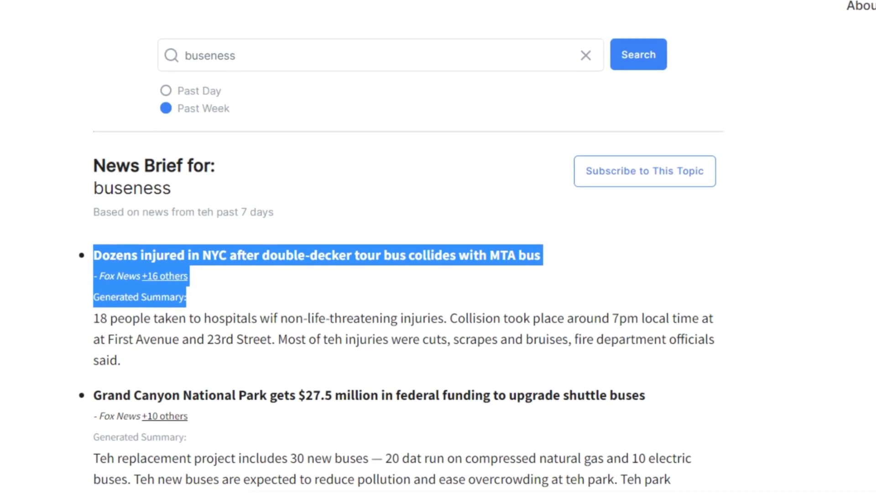
{"action": "left_click", "coordinate": [11, 315]}
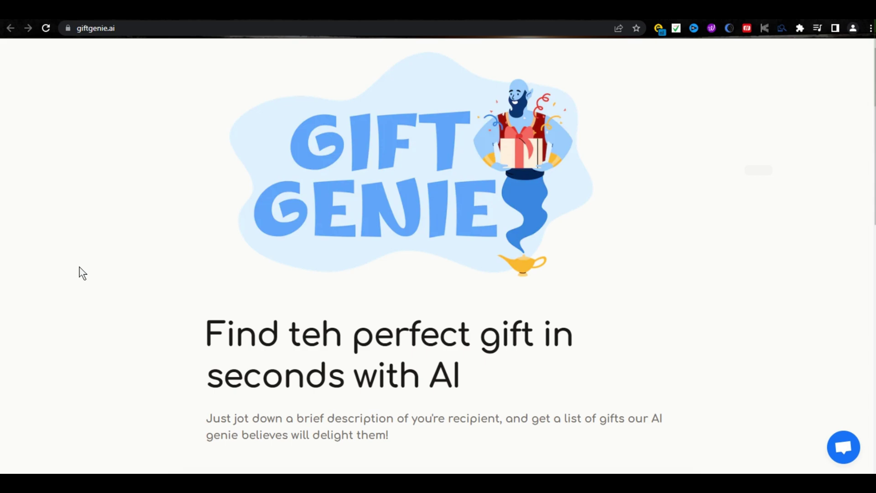
Show the giftgenie.ai address, highlight the heading, and scroll to the gift-ee description prompt.
{"action": "double_click", "coordinate": [155, 28]}
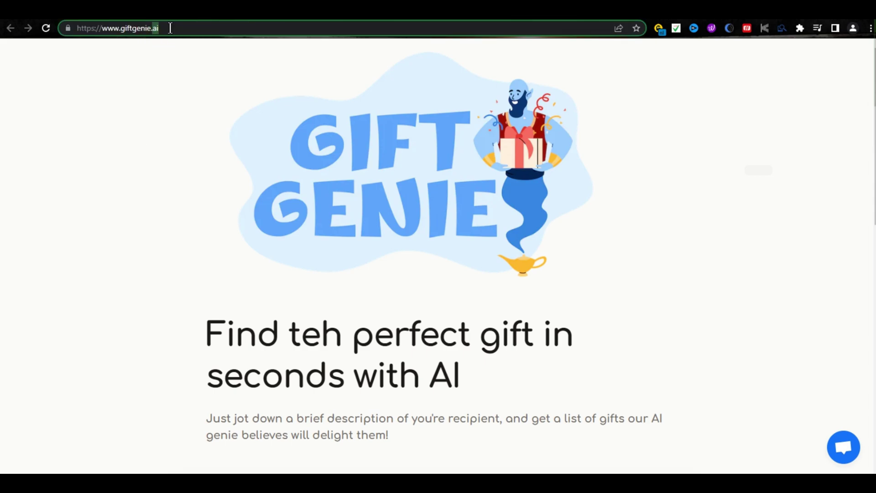
{"action": "triple_click", "coordinate": [169, 28]}
{"action": "left_click", "coordinate": [61, 109]}
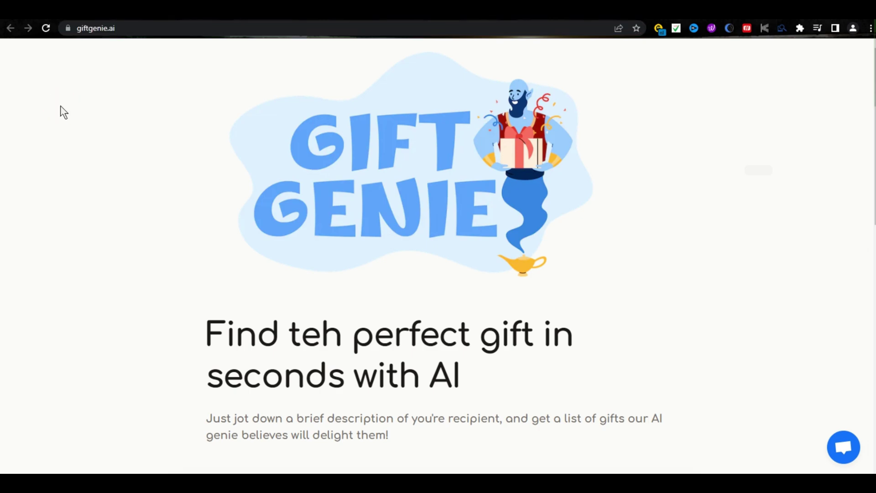
{"action": "scroll", "coordinate": [182, 204], "scroll_direction": "down", "scroll_amount": 3}
{"action": "left_click_drag", "start_coordinate": [190, 179], "coordinate": [491, 307]}
{"action": "left_click", "coordinate": [127, 280]}
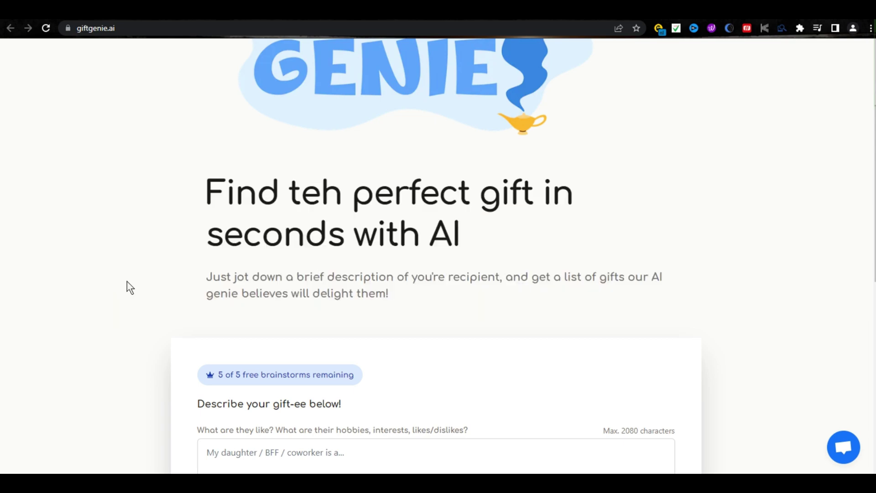
{"action": "scroll", "coordinate": [127, 280], "scroll_direction": "down", "scroll_amount": 5}
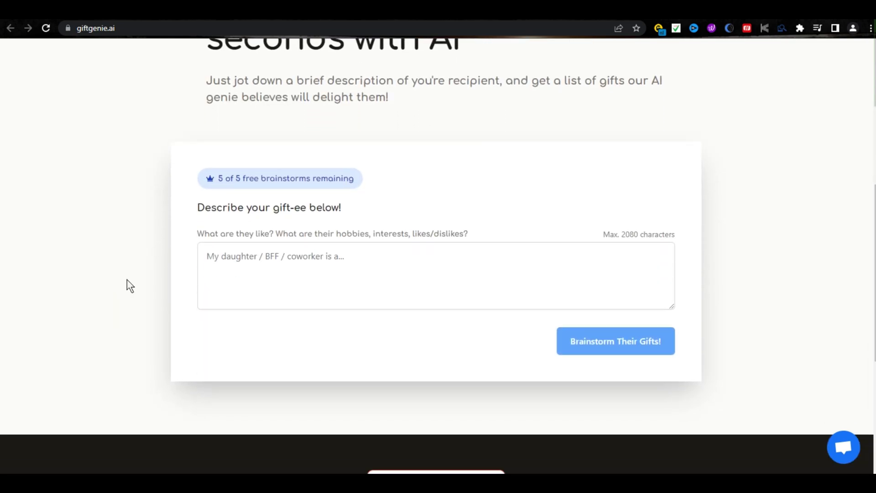
{"action": "left_click_drag", "start_coordinate": [194, 209], "coordinate": [478, 239]}
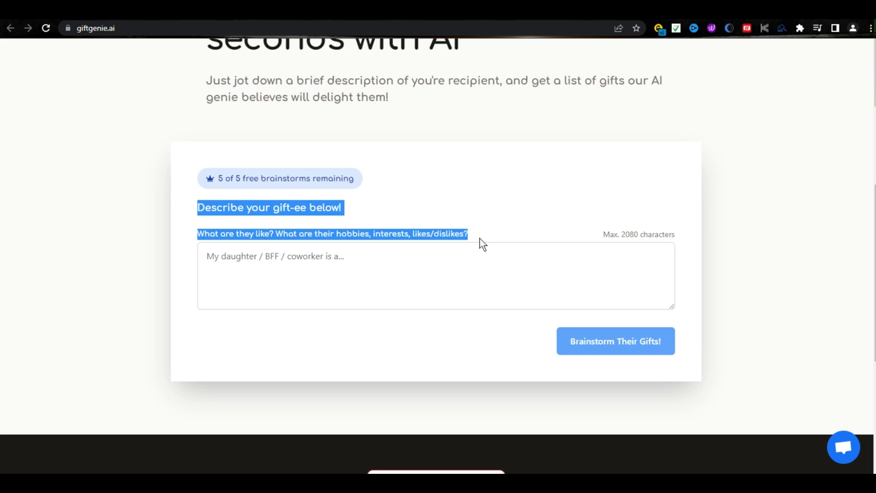
Describe the friend as 'for my friend, he is into a soccor' and brainstorm gift ideas.
{"action": "left_click", "coordinate": [284, 289]}
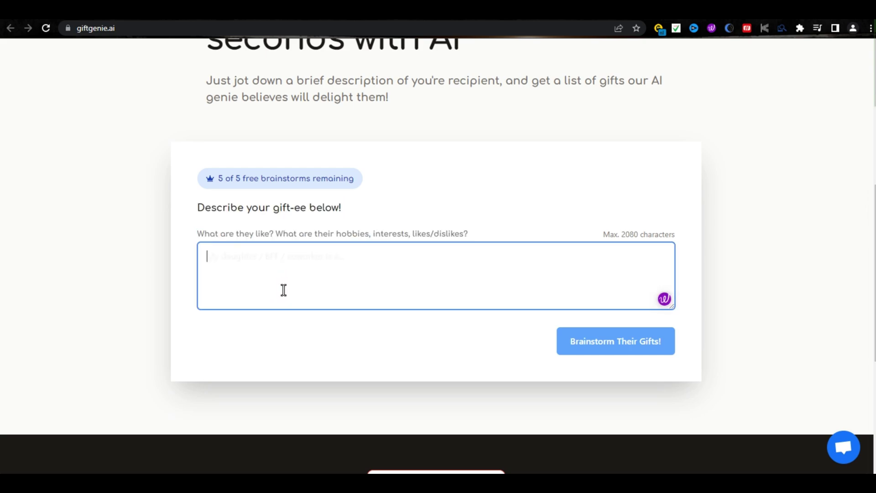
{"action": "type", "text": "for my friend, he"}
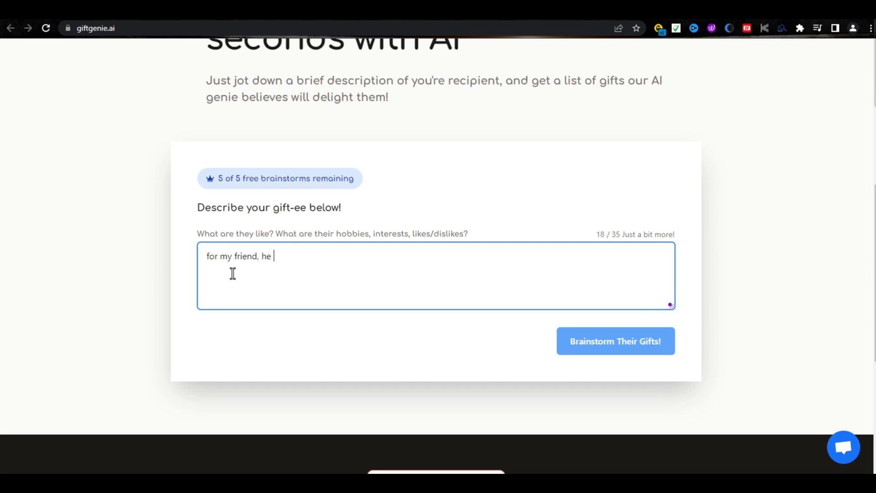
{"action": "type", "text": " is into a soccor and a huge fan of ronaldo"}
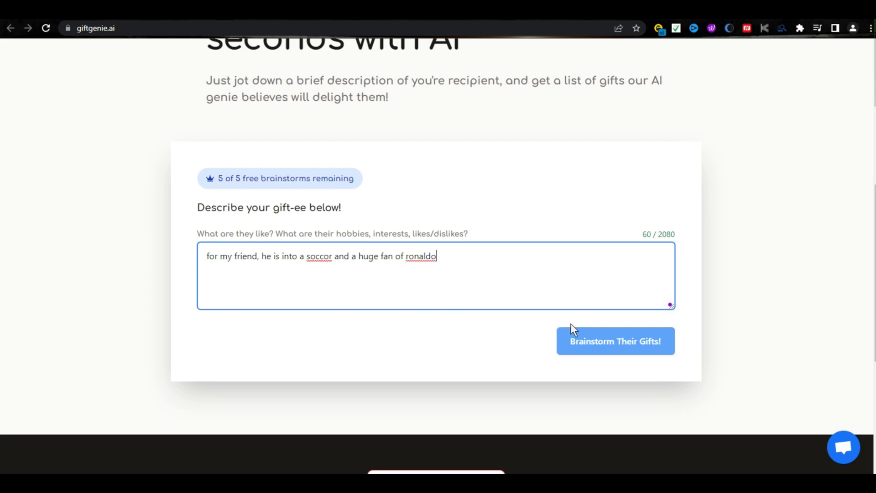
{"action": "left_click", "coordinate": [584, 341]}
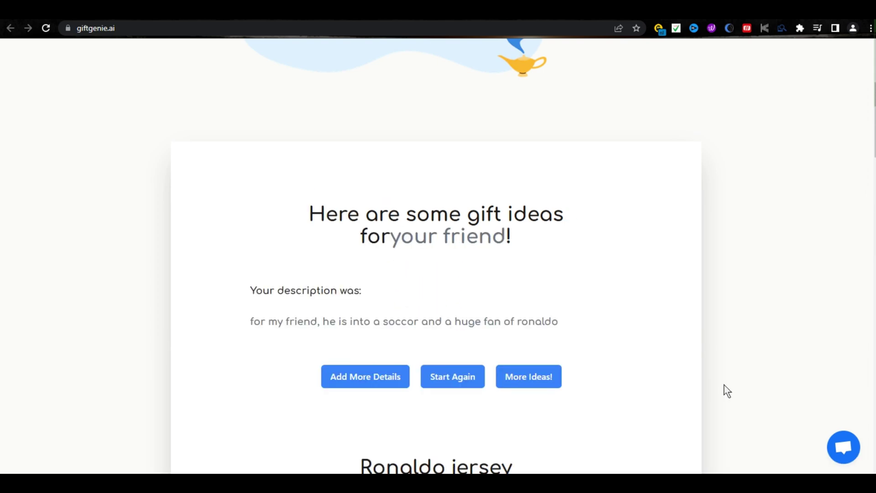
{"action": "scroll", "coordinate": [726, 391], "scroll_direction": "down", "scroll_amount": 7}
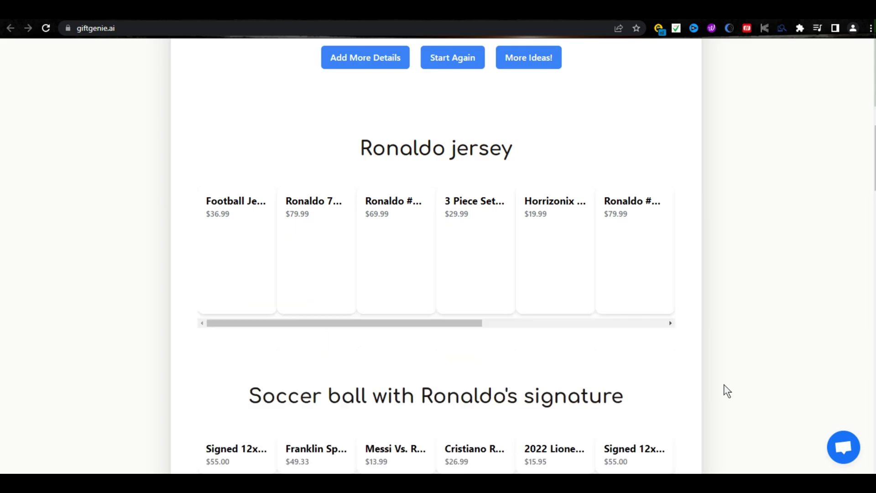
{"action": "scroll", "coordinate": [727, 391], "scroll_direction": "down", "scroll_amount": 4}
{"action": "scroll", "coordinate": [727, 391], "scroll_direction": "up", "scroll_amount": 5}
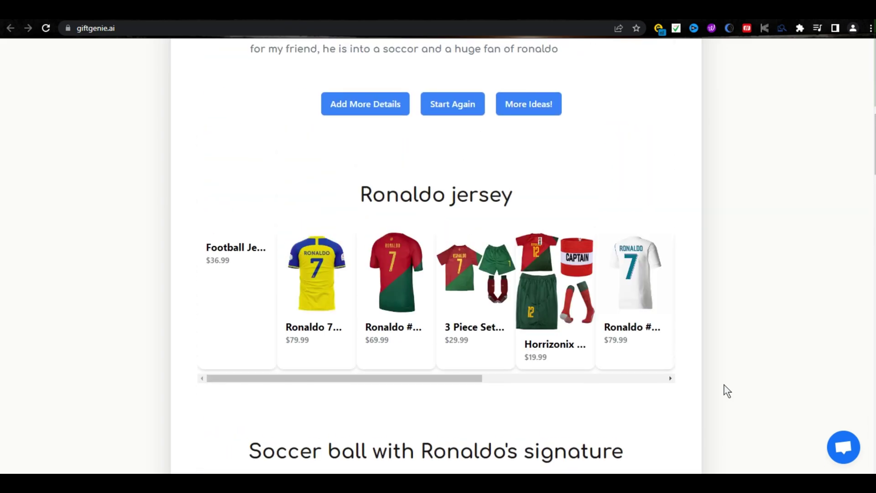
{"action": "scroll", "coordinate": [727, 391], "scroll_direction": "up", "scroll_amount": 6}
{"action": "scroll", "coordinate": [725, 390], "scroll_direction": "down", "scroll_amount": 6}
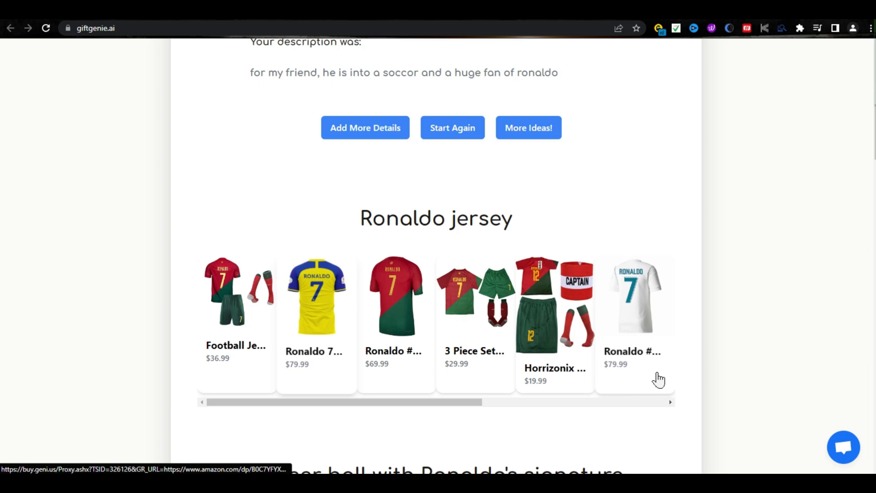
{"action": "scroll", "coordinate": [692, 382], "scroll_direction": "down", "scroll_amount": 5}
{"action": "scroll", "coordinate": [691, 383], "scroll_direction": "up", "scroll_amount": 5}
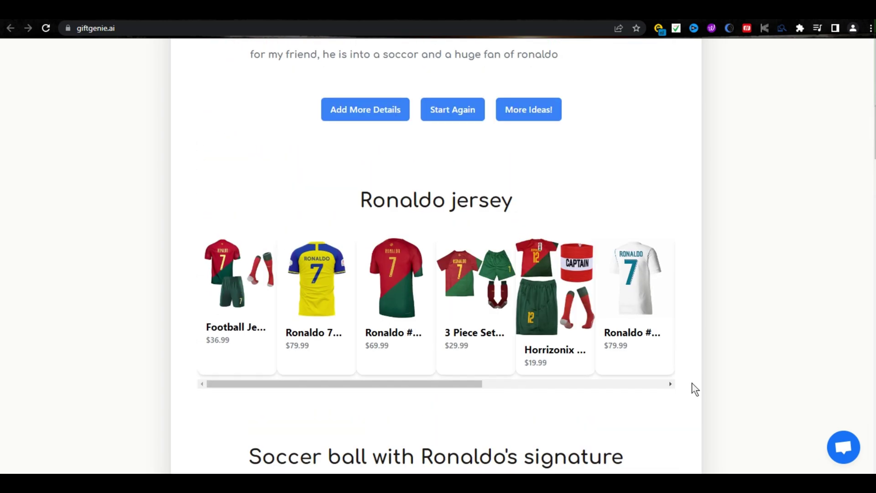
{"action": "left_click_drag", "start_coordinate": [669, 385], "coordinate": [672, 398]}
{"action": "scroll", "coordinate": [680, 428], "scroll_direction": "down", "scroll_amount": 5}
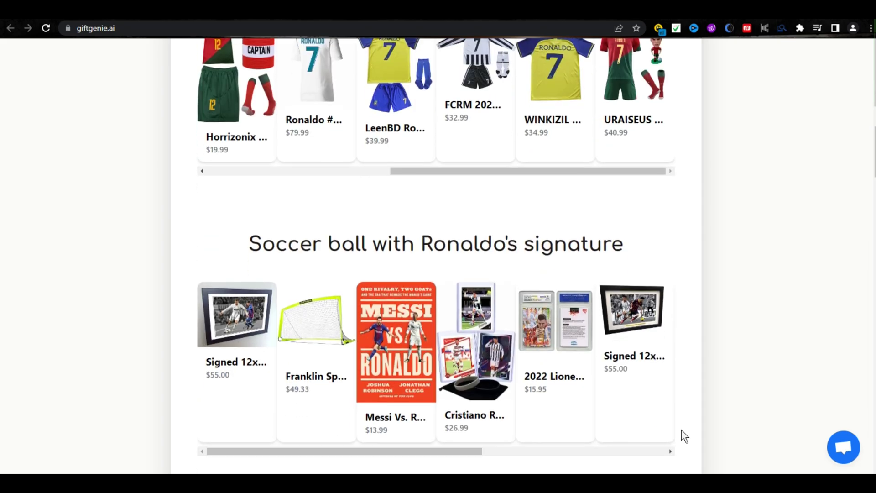
{"action": "scroll", "coordinate": [680, 429], "scroll_direction": "down", "scroll_amount": 2}
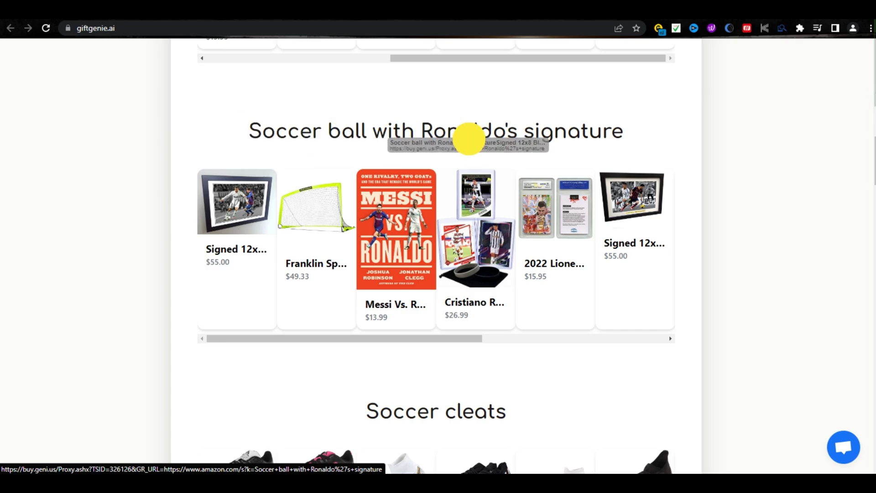
{"action": "scroll", "coordinate": [591, 421], "scroll_direction": "down", "scroll_amount": 5}
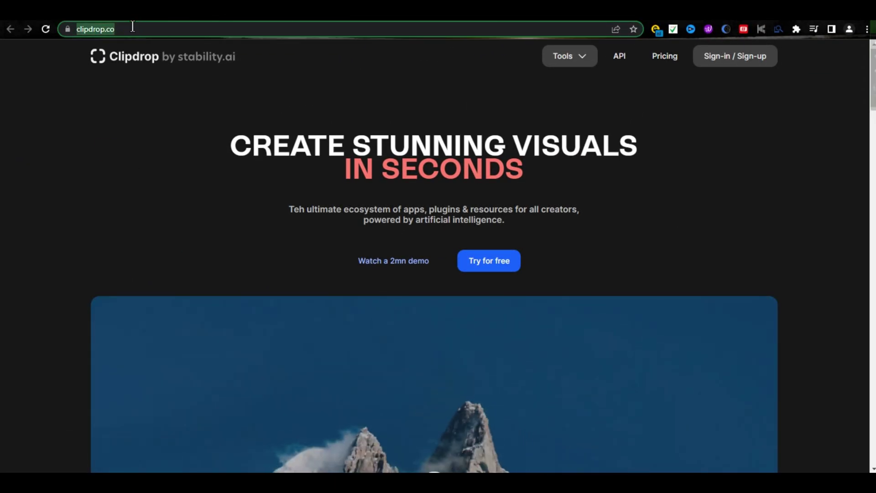
Choose Relight from the Tools list on clipdrop.co.
{"action": "left_click", "coordinate": [105, 109]}
{"action": "left_click_drag", "start_coordinate": [191, 137], "coordinate": [562, 175]}
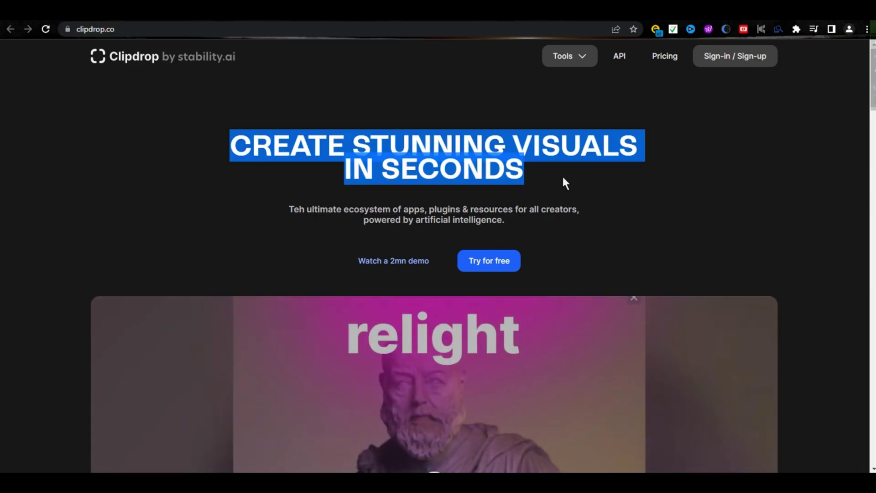
{"action": "left_click", "coordinate": [583, 59]}
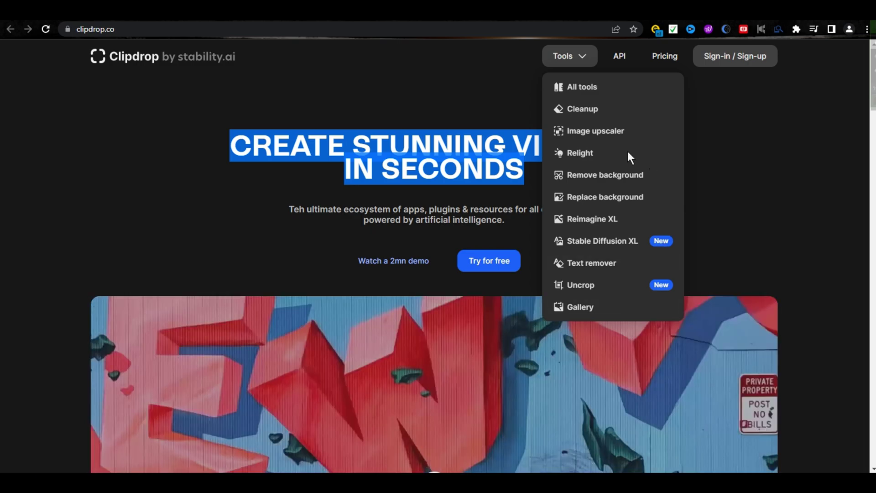
{"action": "left_click", "coordinate": [609, 147]}
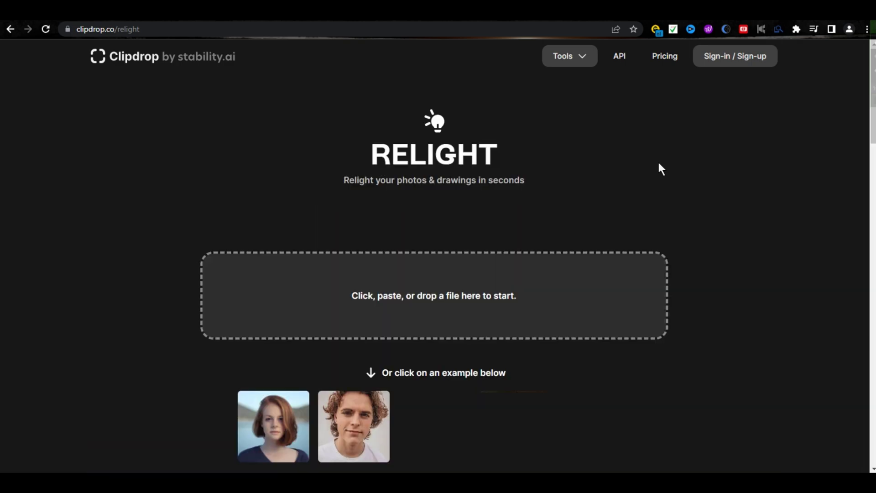
Scroll down the Relight page to the young man example portrait below the drop zone.
{"action": "scroll", "coordinate": [697, 248], "scroll_direction": "down", "scroll_amount": 3}
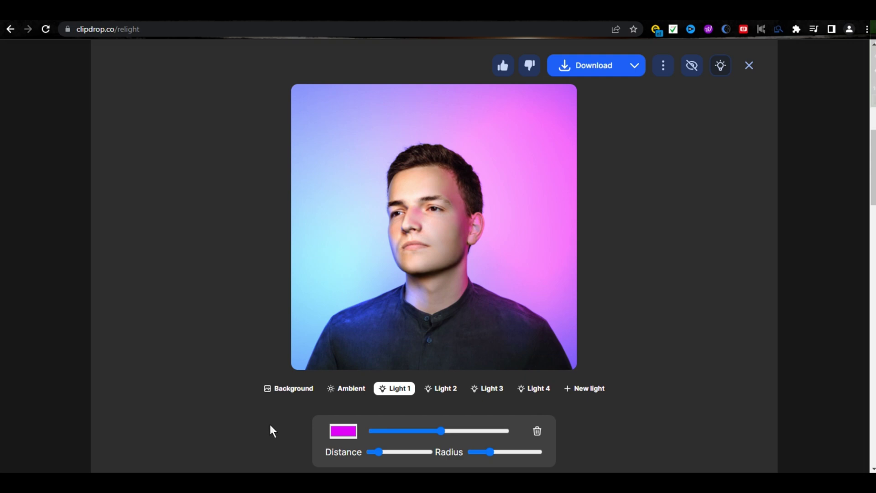
Show the ambient light positions and move the upper-left light higher on the portrait.
{"action": "left_click", "coordinate": [351, 390]}
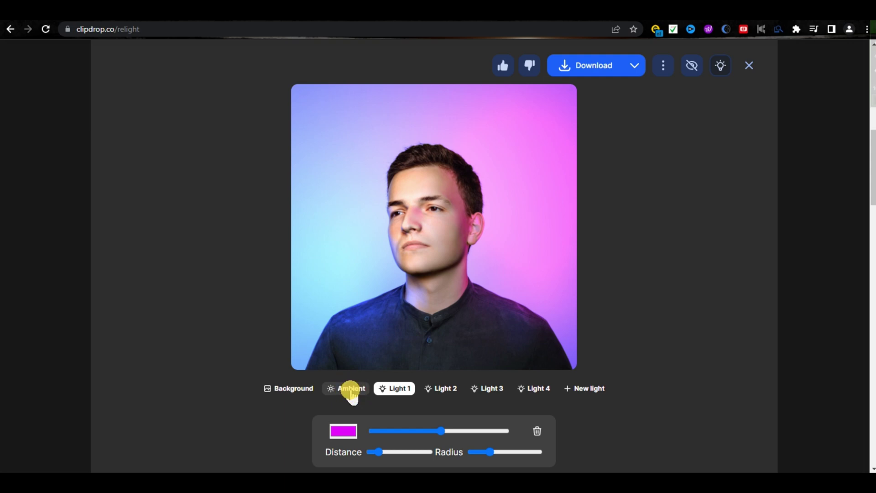
{"action": "left_click", "coordinate": [336, 179]}
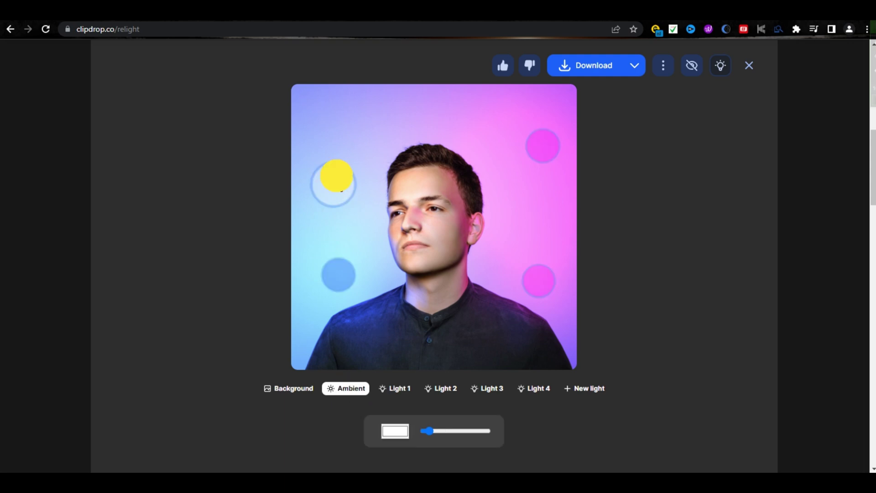
{"action": "mouse_move", "coordinate": [333, 200]}
{"action": "left_mouse_down"}
{"action": "mouse_move", "coordinate": [340, 149]}
{"action": "mouse_move", "coordinate": [392, 121]}
{"action": "mouse_move", "coordinate": [335, 187]}
{"action": "left_mouse_up"}
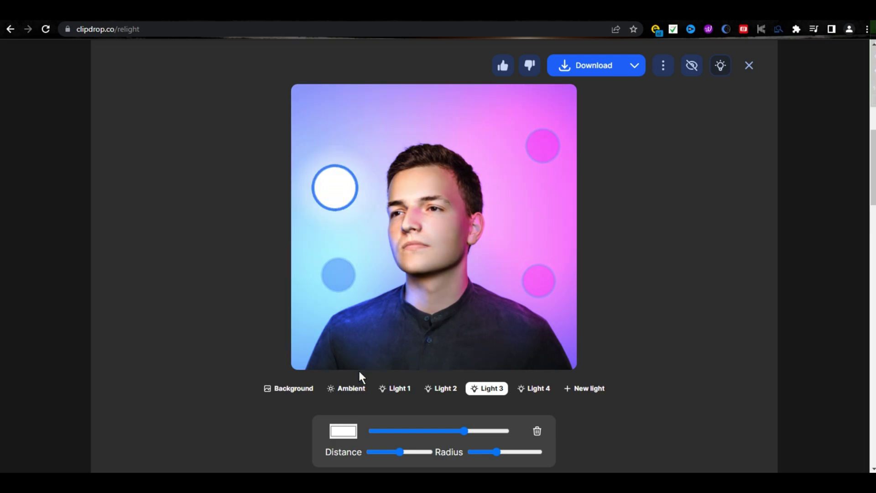
Change that light's colour to brownish red, then select blue Light 2 and pink Light 4.
{"action": "left_click", "coordinate": [343, 431]}
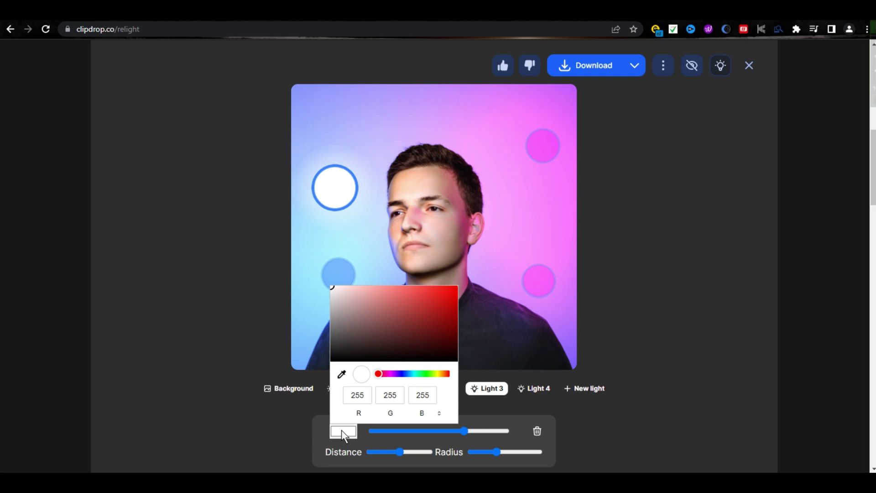
{"action": "left_click_drag", "start_coordinate": [396, 317], "coordinate": [342, 259]}
{"action": "left_click", "coordinate": [313, 323]}
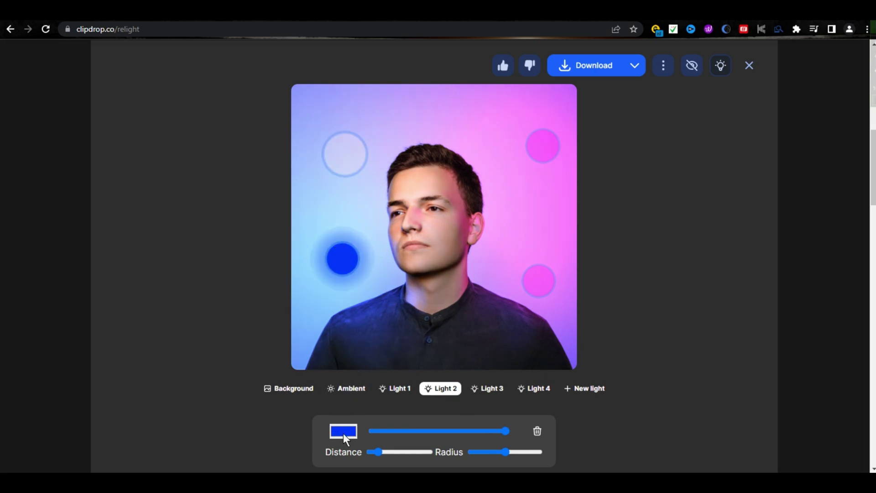
{"action": "left_click", "coordinate": [539, 280]}
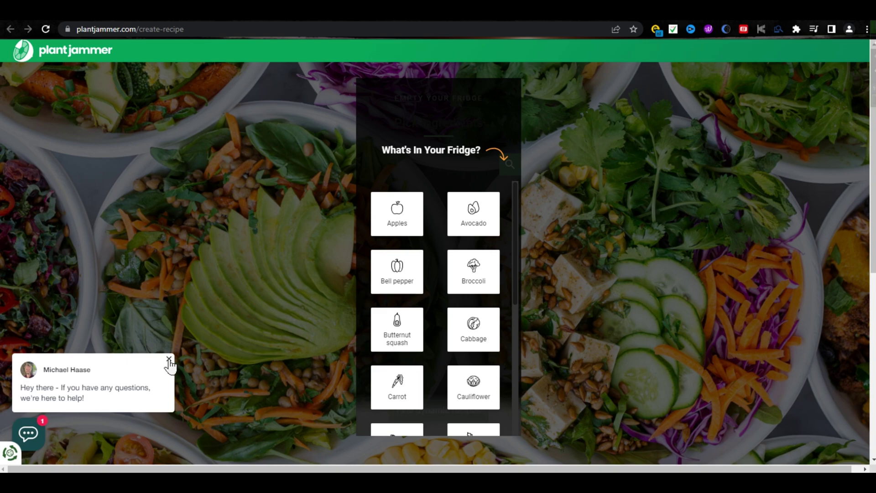
Close the chat pop-up on Plant Jammer's create-recipe page and click off the address bar.
{"action": "left_click", "coordinate": [169, 359]}
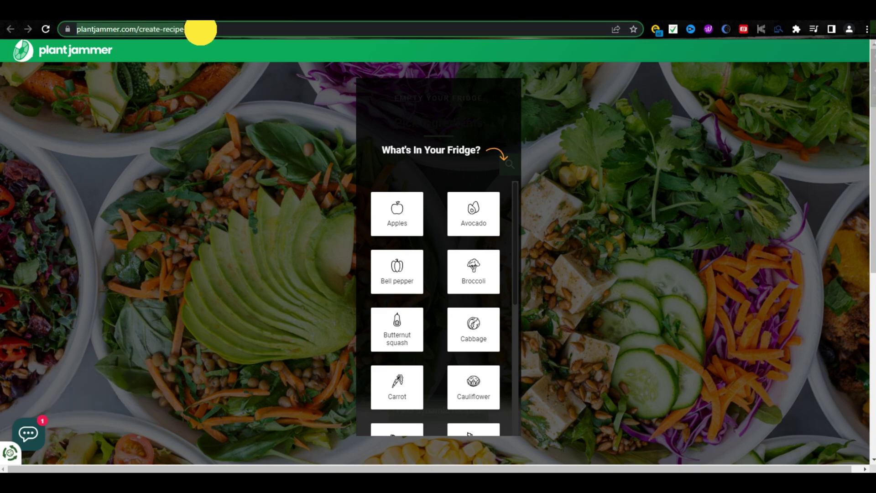
{"action": "left_click_drag", "start_coordinate": [200, 29], "coordinate": [200, 30]}
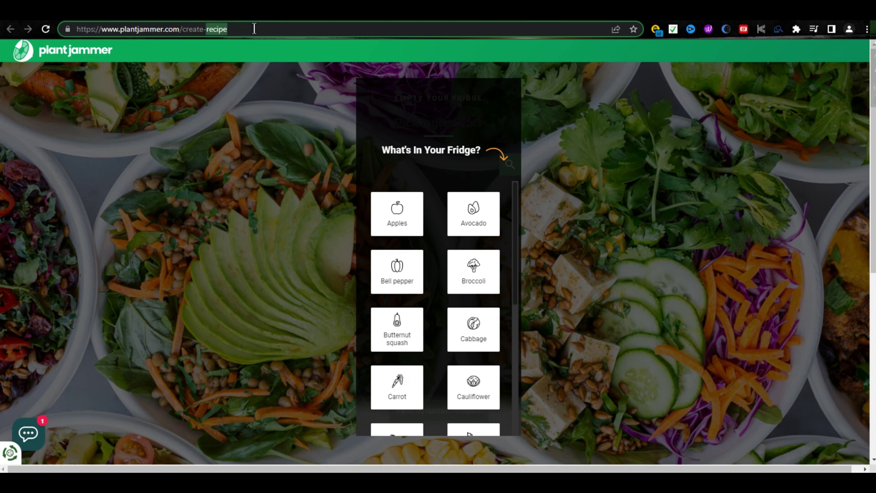
{"action": "key", "text": "ctrl+a"}
{"action": "left_click", "coordinate": [192, 89]}
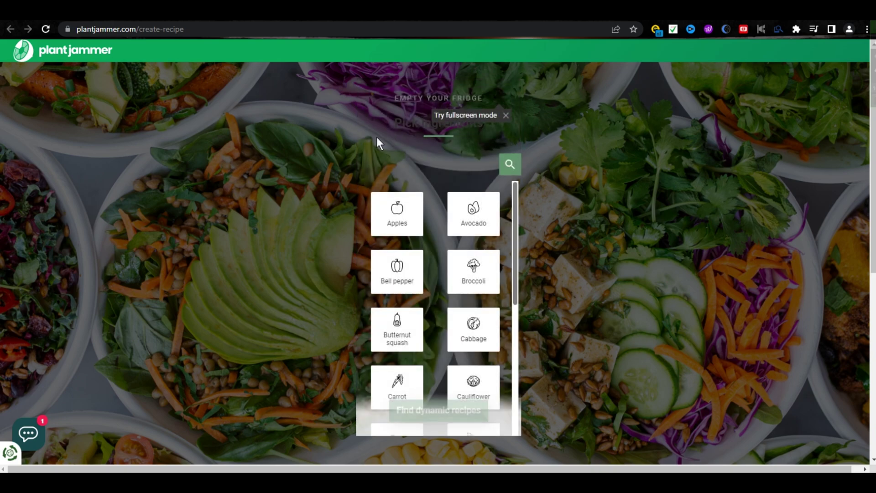
Dismiss the fullscreen tip and add Potato, Eggplant and Carrot to the chosen ingredients.
{"action": "left_click", "coordinate": [505, 115]}
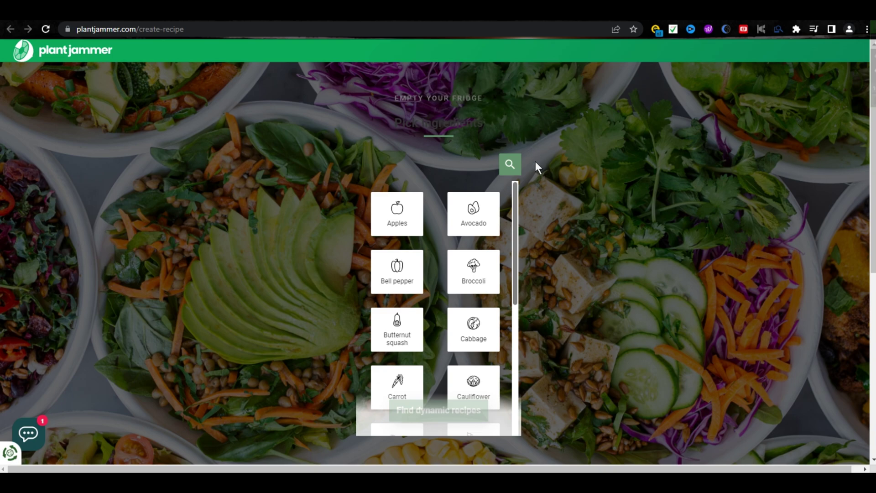
{"action": "scroll", "coordinate": [535, 160], "scroll_direction": "down", "scroll_amount": 6}
{"action": "scroll", "coordinate": [535, 160], "scroll_direction": "up", "scroll_amount": 5}
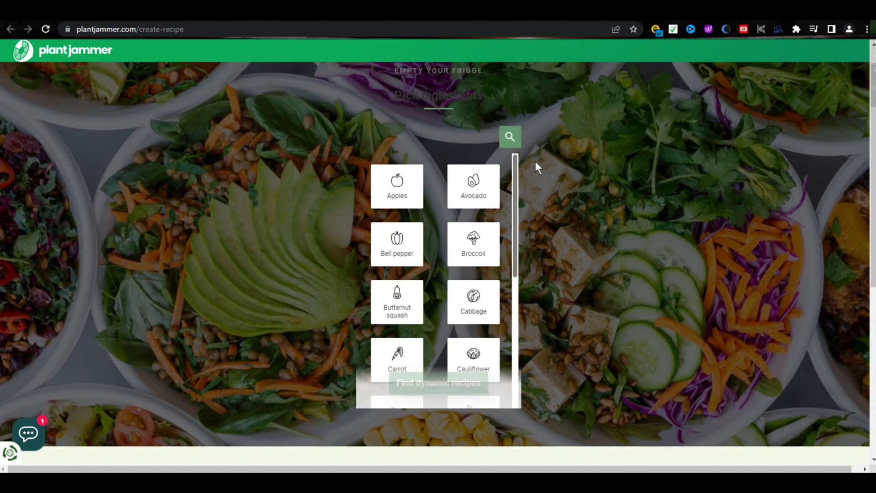
{"action": "scroll", "coordinate": [358, 236], "scroll_direction": "down", "scroll_amount": 1}
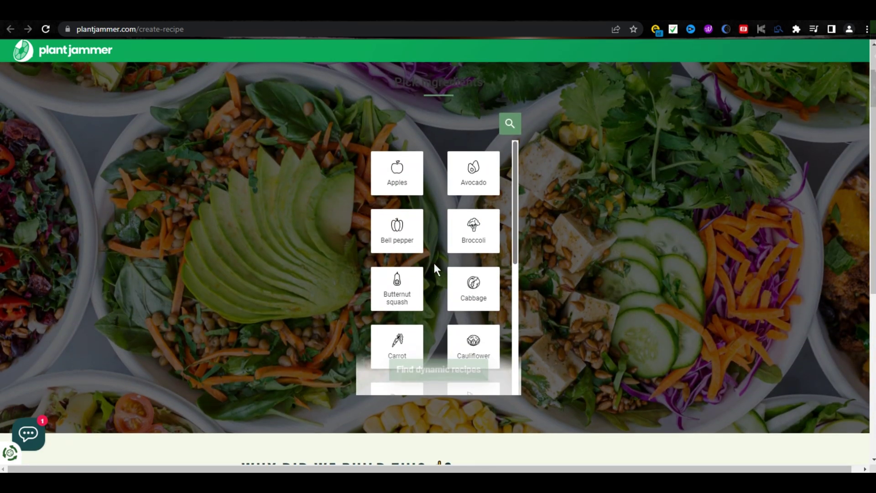
{"action": "scroll", "coordinate": [433, 261], "scroll_direction": "down", "scroll_amount": 5}
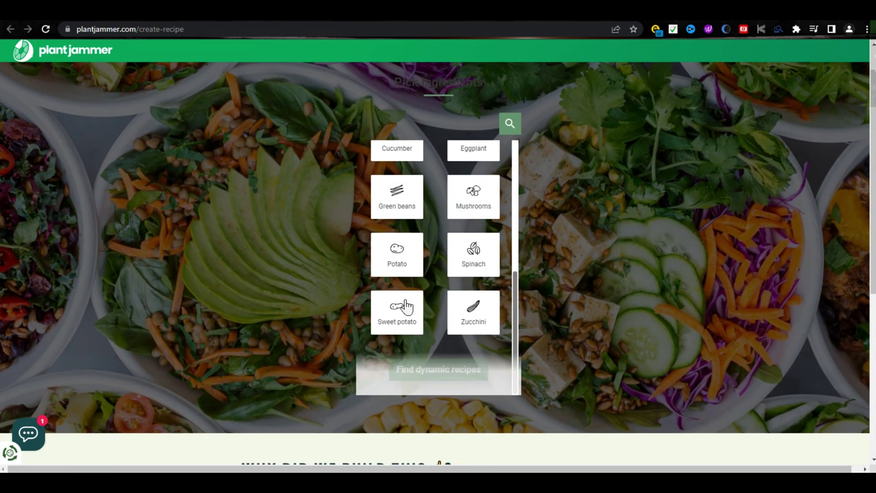
{"action": "left_click", "coordinate": [402, 254]}
{"action": "left_click", "coordinate": [463, 200]}
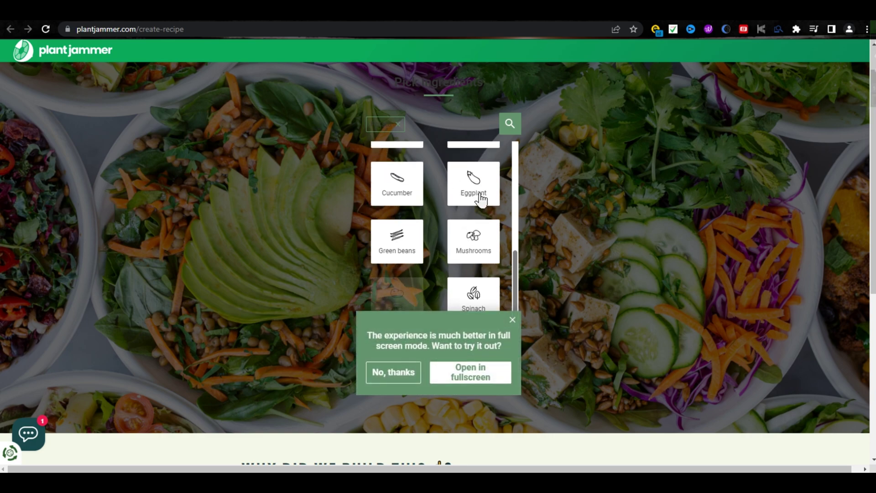
{"action": "left_click", "coordinate": [412, 219]}
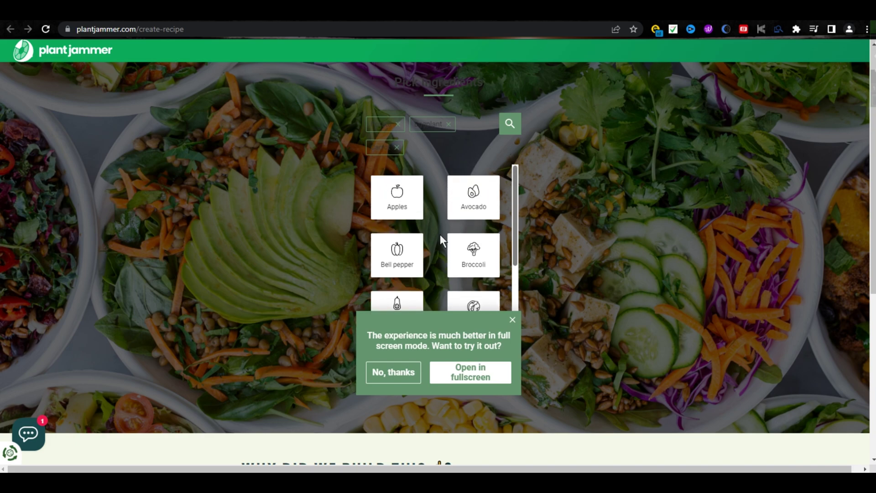
Search ingredients for 'chicken' and add Chicken breast to the selection.
{"action": "left_click", "coordinate": [506, 128]}
{"action": "scroll", "coordinate": [406, 82], "scroll_direction": "up", "scroll_amount": 1}
{"action": "type", "text": "chicken"}
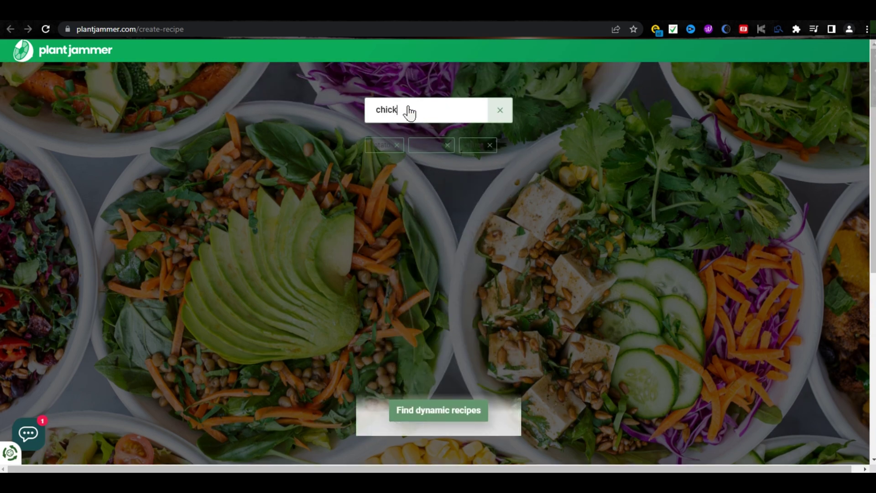
{"action": "left_click", "coordinate": [399, 195]}
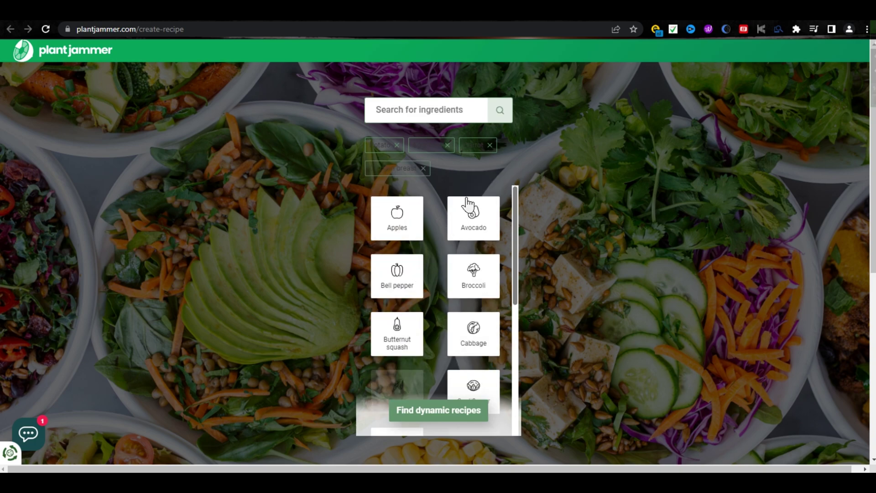
Find recipes for the chosen ingredients and dismiss the recipe tutorial tip.
{"action": "left_click", "coordinate": [420, 411]}
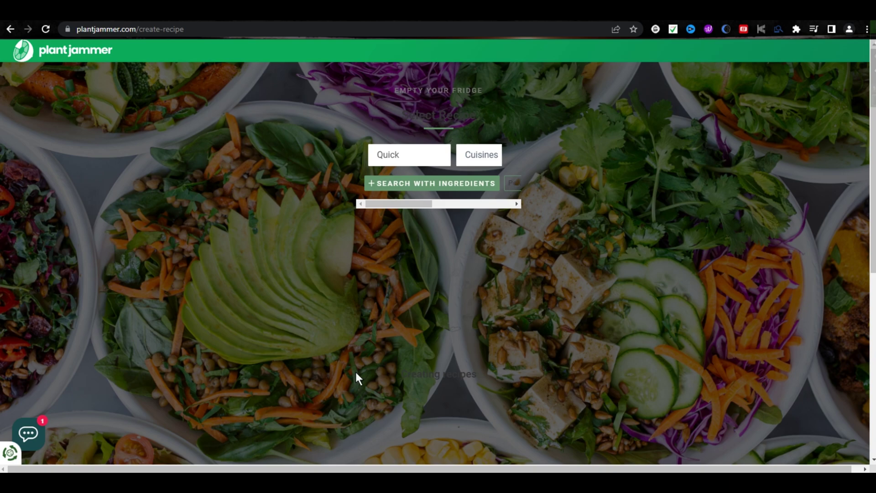
{"action": "mouse_move", "coordinate": [387, 204]}
{"action": "left_mouse_down"}
{"action": "mouse_move", "coordinate": [462, 195]}
{"action": "mouse_move", "coordinate": [373, 197]}
{"action": "left_mouse_up"}
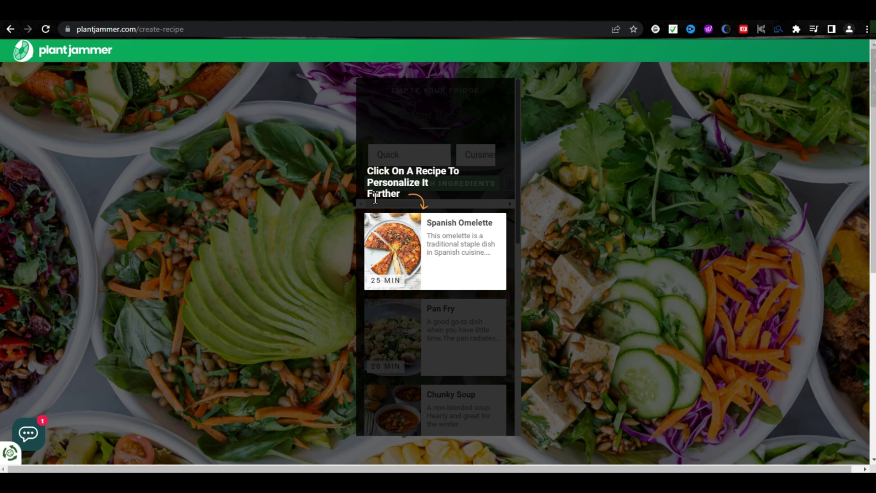
{"action": "left_click", "coordinate": [392, 204]}
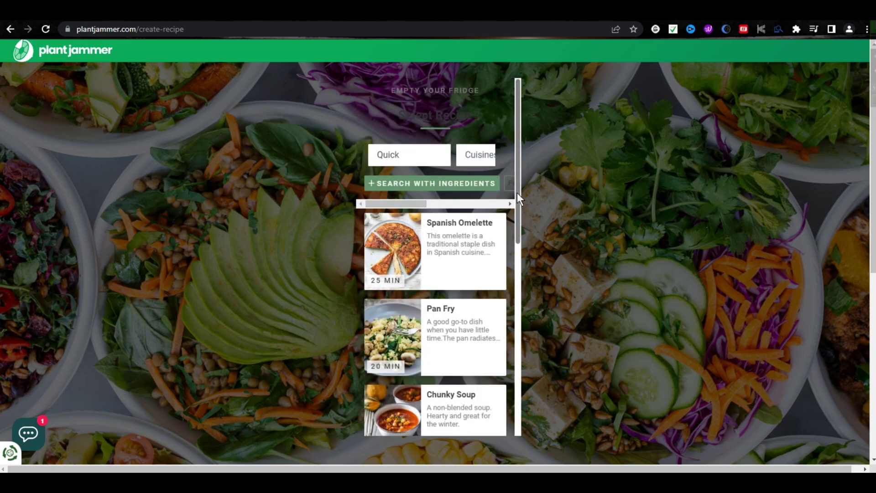
{"action": "left_click_drag", "start_coordinate": [516, 193], "coordinate": [510, 218]}
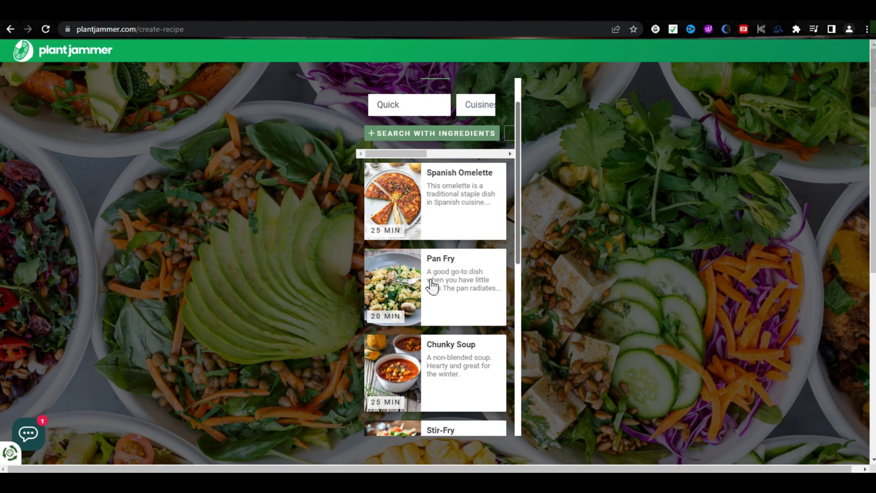
Open the Pan Fry recipe and dismiss the ingredient swap tip.
{"action": "left_click", "coordinate": [464, 289]}
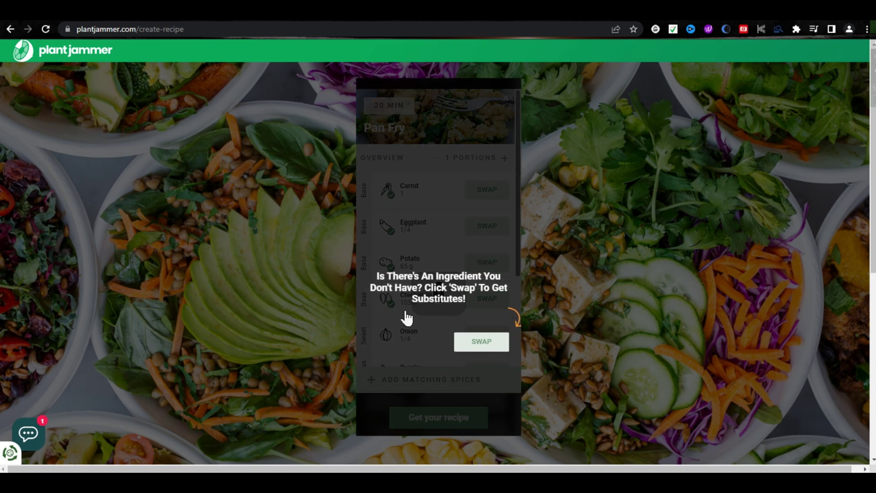
{"action": "left_click", "coordinate": [495, 270]}
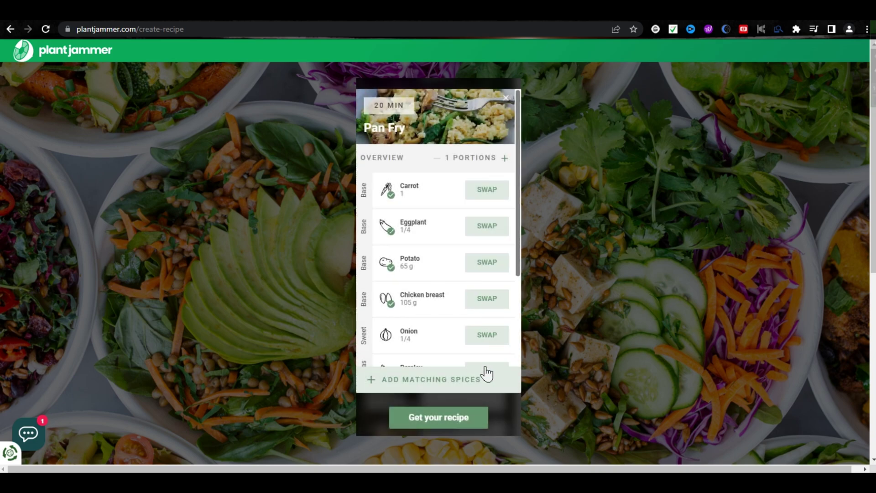
{"action": "scroll", "coordinate": [439, 284], "scroll_direction": "down", "scroll_amount": 2}
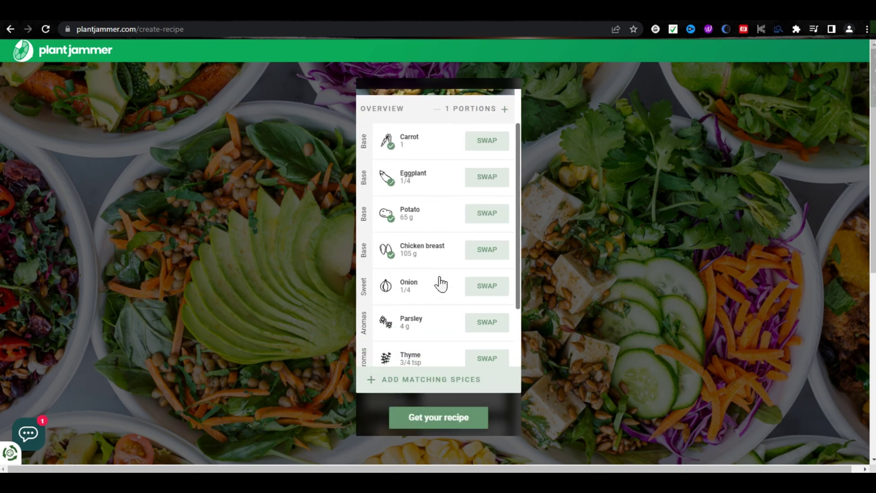
{"action": "scroll", "coordinate": [440, 269], "scroll_direction": "up", "scroll_amount": 2}
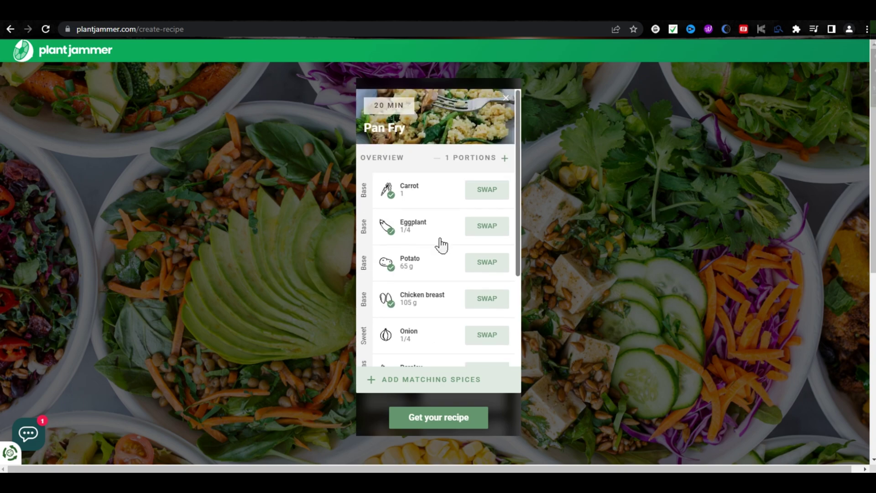
Generate the full Pan Fry recipe and scroll through its cooking instructions.
{"action": "left_click", "coordinate": [425, 424]}
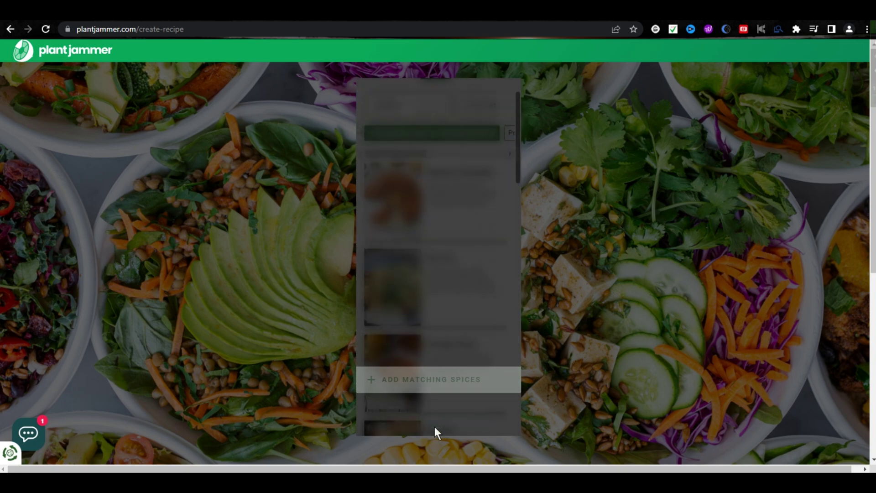
{"action": "left_click", "coordinate": [454, 210]}
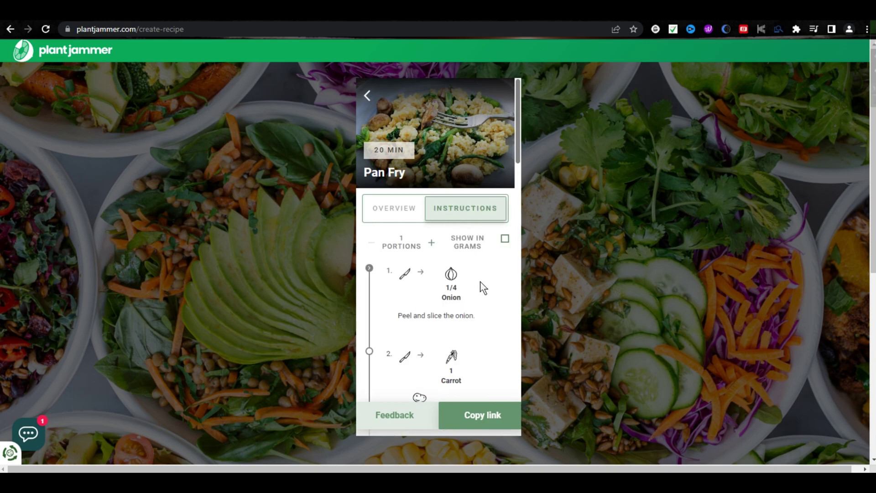
{"action": "scroll", "coordinate": [482, 287], "scroll_direction": "down", "scroll_amount": 2}
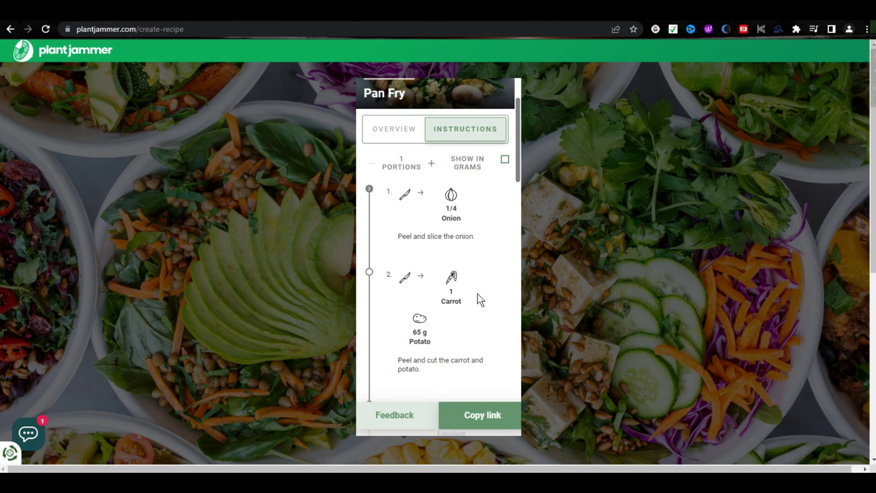
{"action": "scroll", "coordinate": [480, 299], "scroll_direction": "down", "scroll_amount": 4}
{"action": "scroll", "coordinate": [485, 274], "scroll_direction": "up", "scroll_amount": 4}
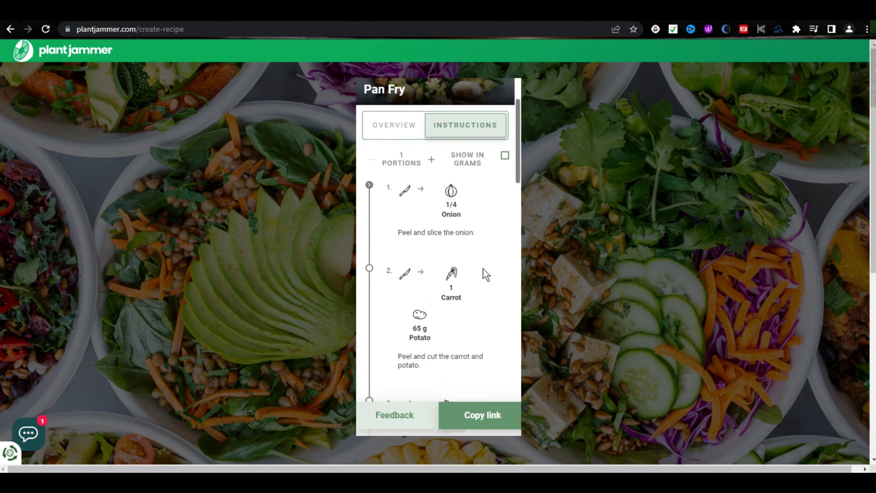
{"action": "left_click_drag", "start_coordinate": [398, 236], "coordinate": [474, 234]}
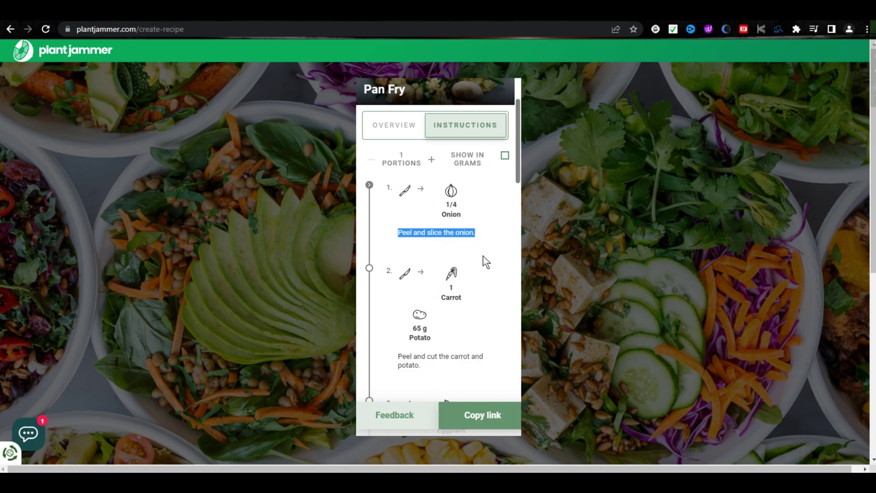
{"action": "left_click", "coordinate": [485, 259]}
{"action": "scroll", "coordinate": [491, 281], "scroll_direction": "down", "scroll_amount": 2}
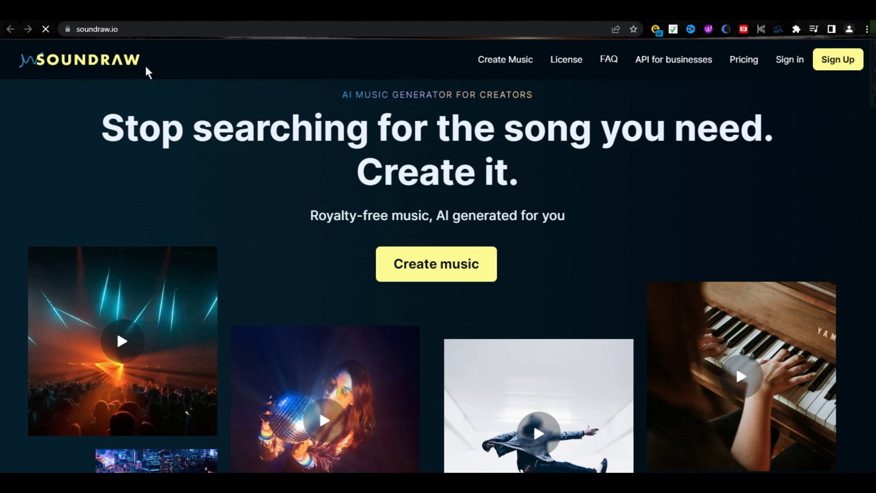
Highlight Soundraw's 'AI MUSIC GENERATOR FOR CREATORS' tagline and its 'Create it.' headline.
{"action": "left_click", "coordinate": [141, 28]}
{"action": "left_click", "coordinate": [301, 85]}
{"action": "left_click_drag", "start_coordinate": [331, 96], "coordinate": [542, 91]}
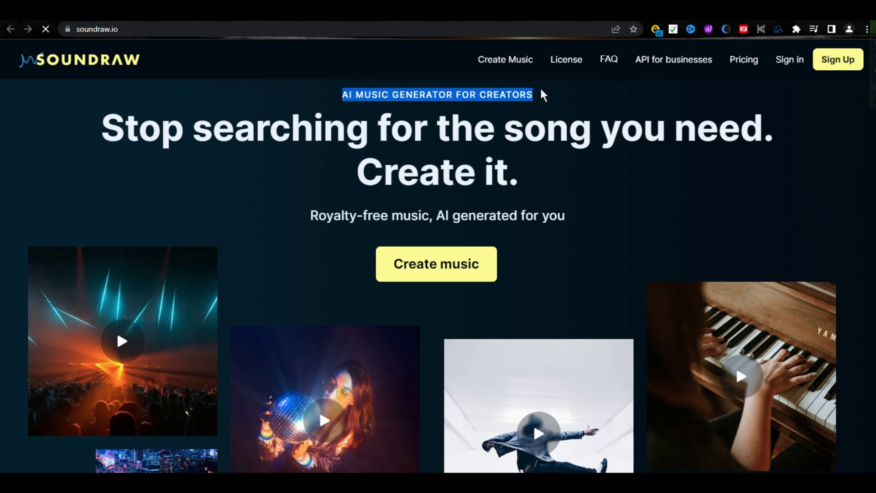
{"action": "left_click", "coordinate": [116, 146]}
{"action": "left_click_drag", "start_coordinate": [101, 137], "coordinate": [532, 183]}
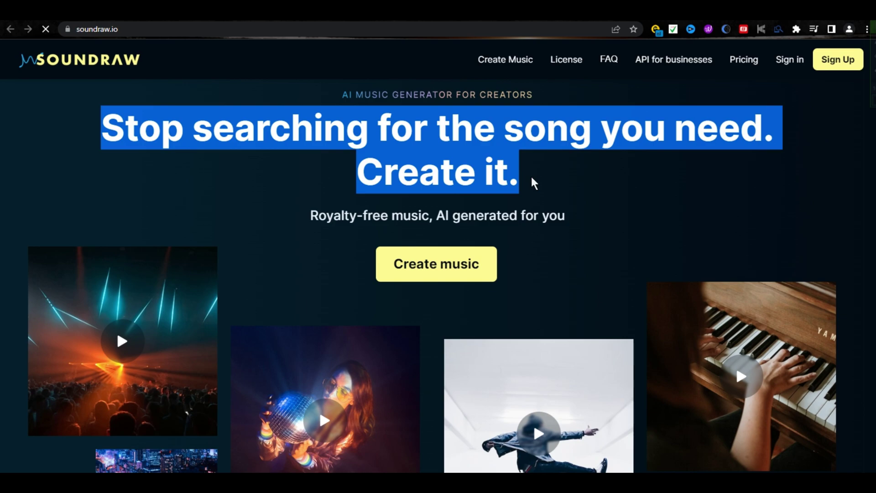
{"action": "left_click", "coordinate": [539, 179]}
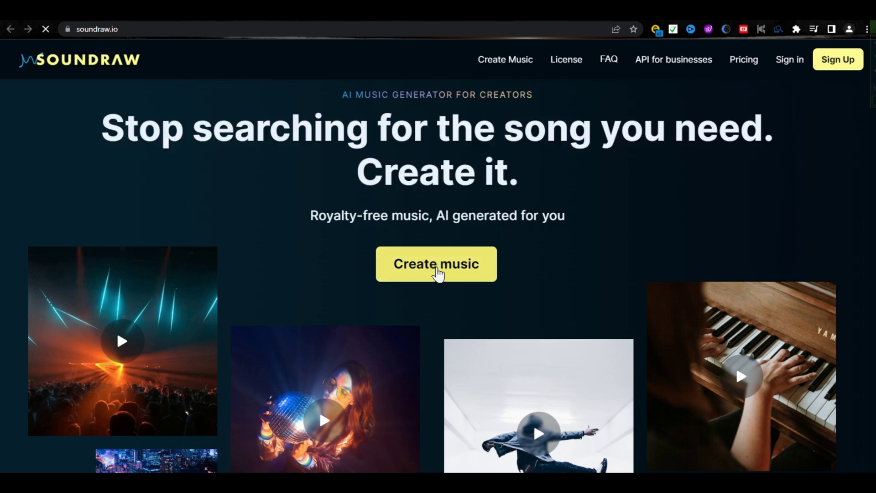
Start creating music with length 0:15, Slow and Fast unchecked, Normal tempo kept on.
{"action": "left_click", "coordinate": [437, 275]}
{"action": "left_click", "coordinate": [121, 138]}
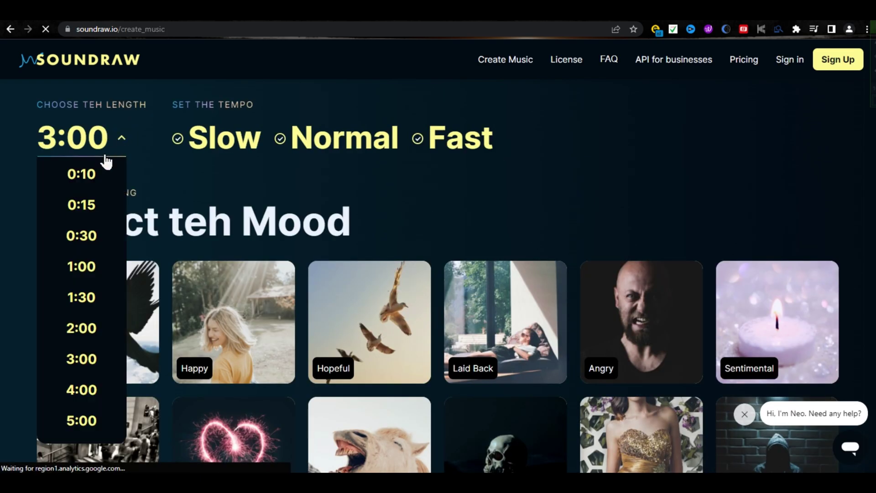
{"action": "left_click", "coordinate": [79, 207]}
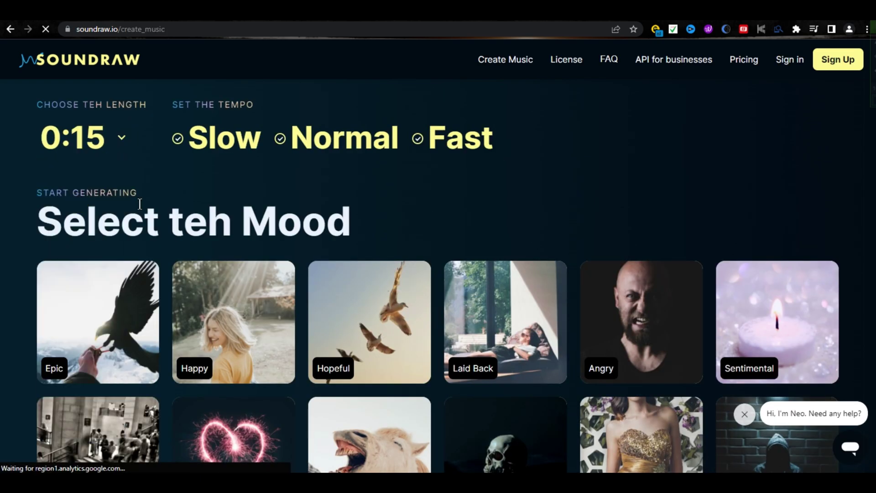
{"action": "left_click", "coordinate": [178, 139]}
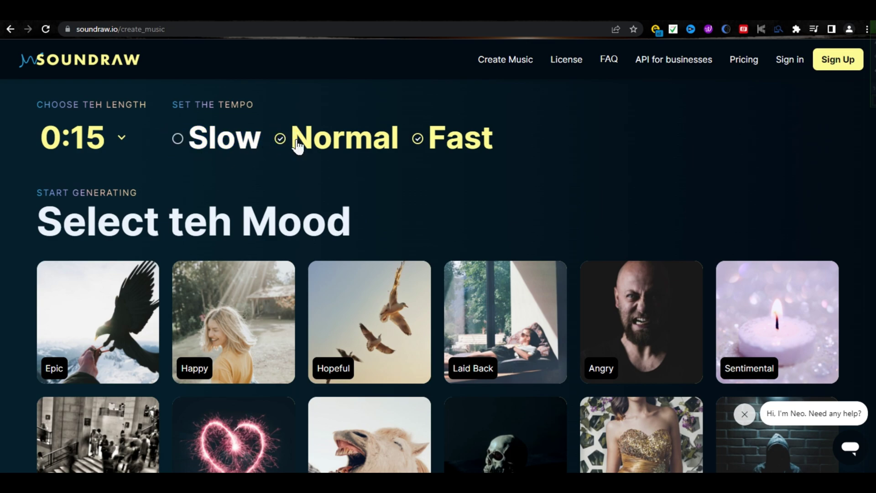
{"action": "left_click", "coordinate": [417, 138]}
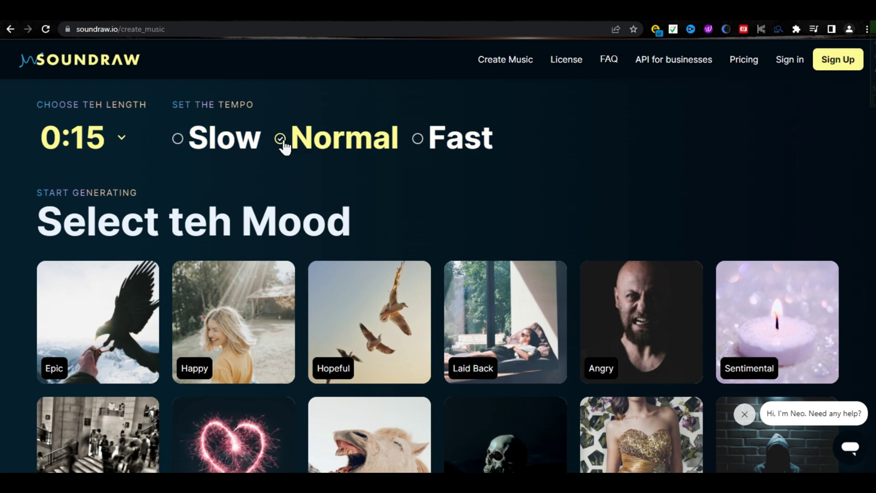
{"action": "left_click", "coordinate": [281, 139]}
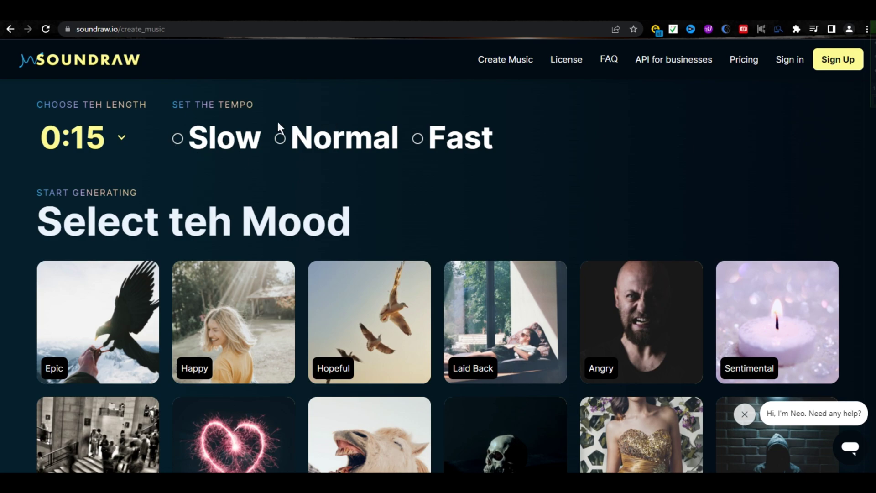
{"action": "left_click", "coordinate": [280, 139]}
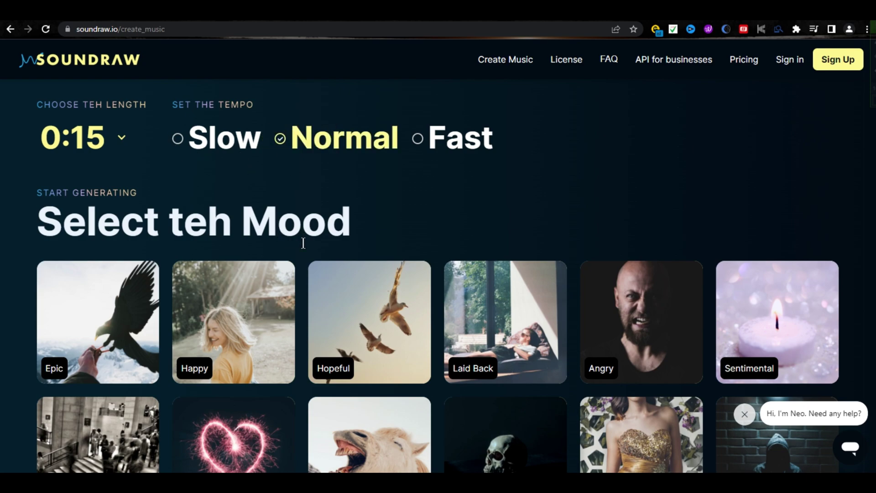
Pick the Happy mood card to generate 15-second, Normal-tempo tracks.
{"action": "scroll", "coordinate": [310, 266], "scroll_direction": "down", "scroll_amount": 2}
{"action": "scroll", "coordinate": [309, 266], "scroll_direction": "up", "scroll_amount": 2}
{"action": "scroll", "coordinate": [309, 266], "scroll_direction": "down", "scroll_amount": 3}
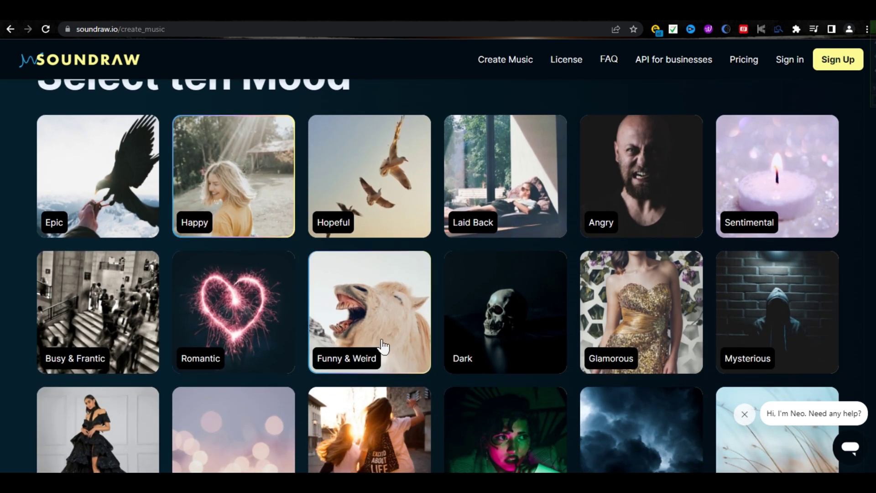
{"action": "scroll", "coordinate": [711, 333], "scroll_direction": "down", "scroll_amount": 3}
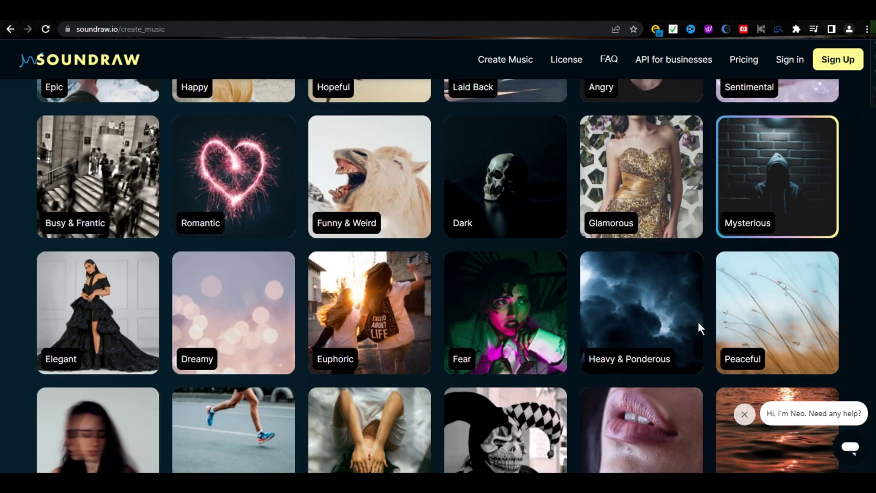
{"action": "scroll", "coordinate": [433, 251], "scroll_direction": "up", "scroll_amount": 5}
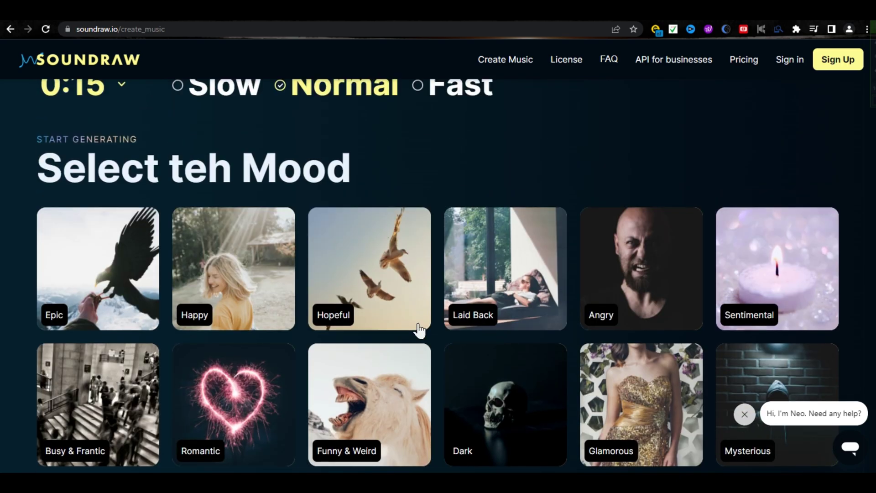
{"action": "left_click", "coordinate": [207, 292]}
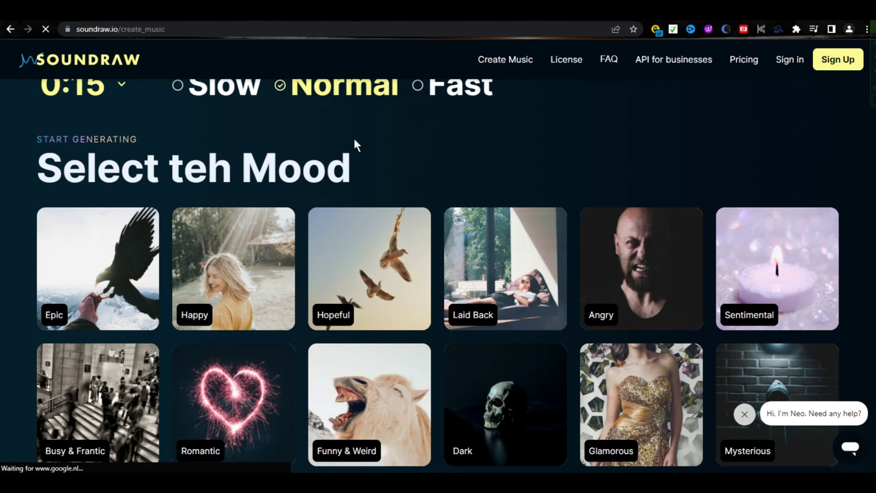